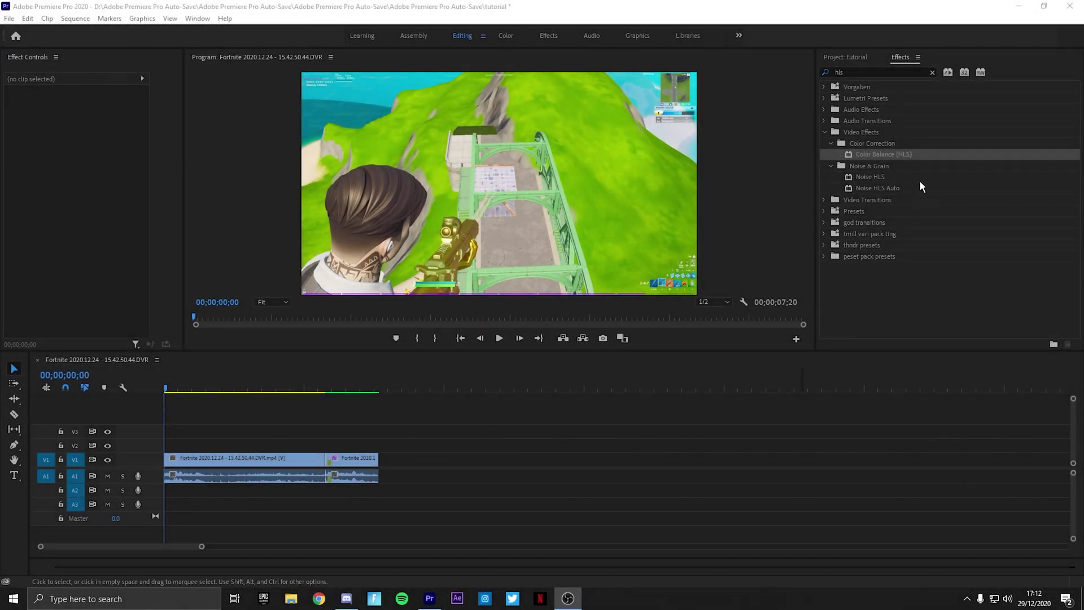
Pick Color Balance (HLS) from the 'hls' results in the Effects panel
left_click(828, 69)
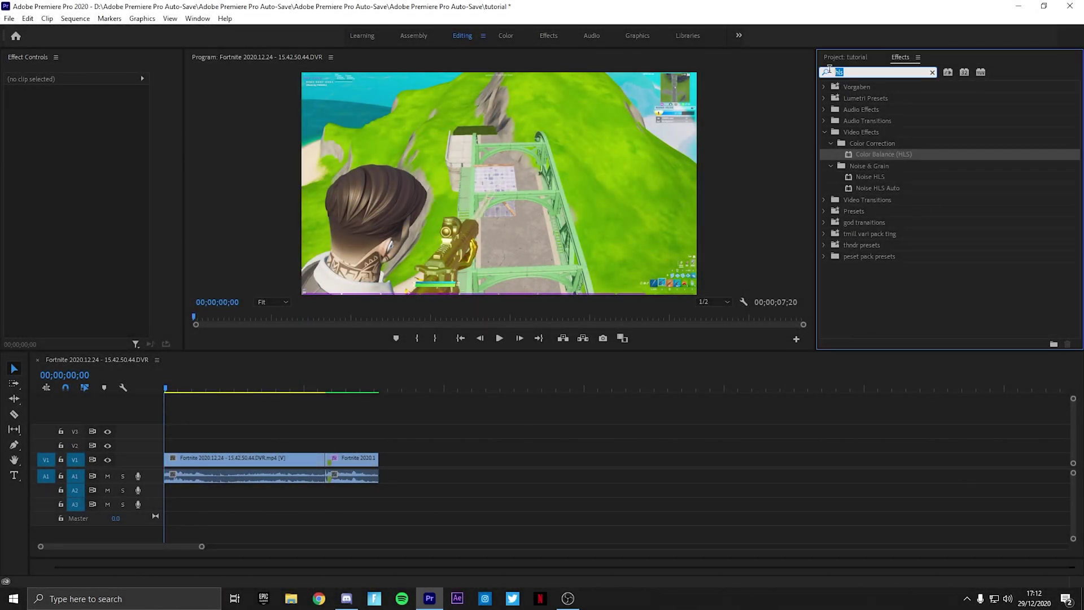
left_click(894, 299)
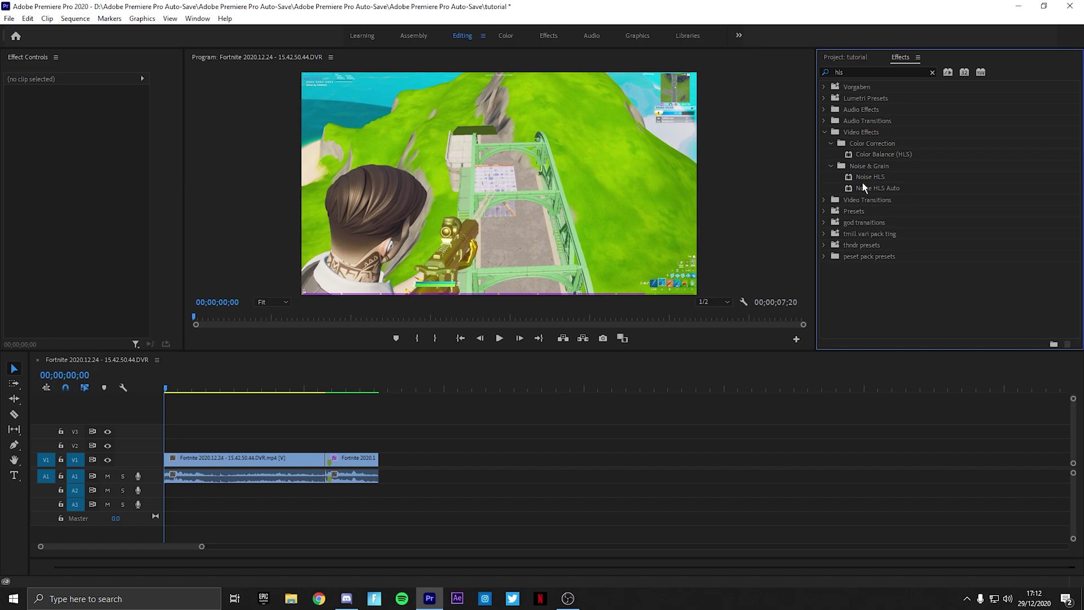
left_click(887, 154)
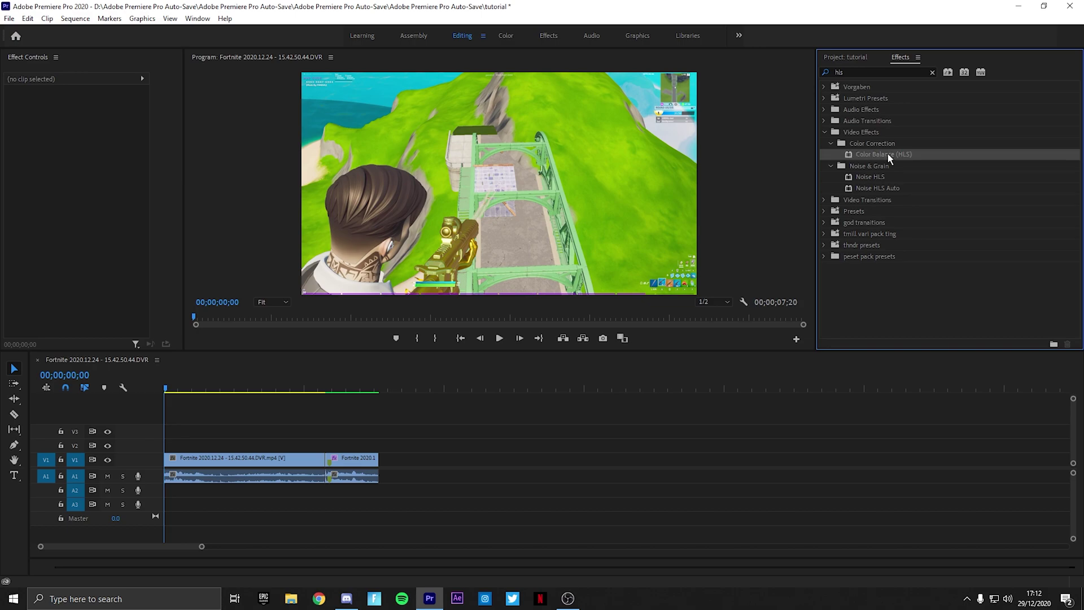
left_click(887, 293)
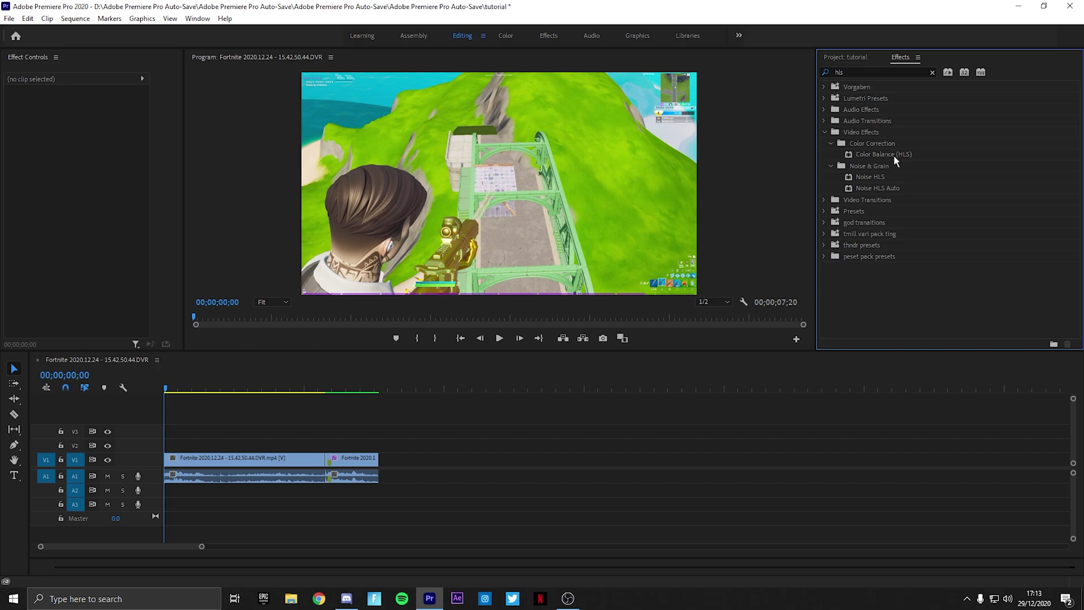
Apply Color Balance (HLS) to the first Fortnite clip and show its effect settings
left_click_drag(893, 154, 275, 459)
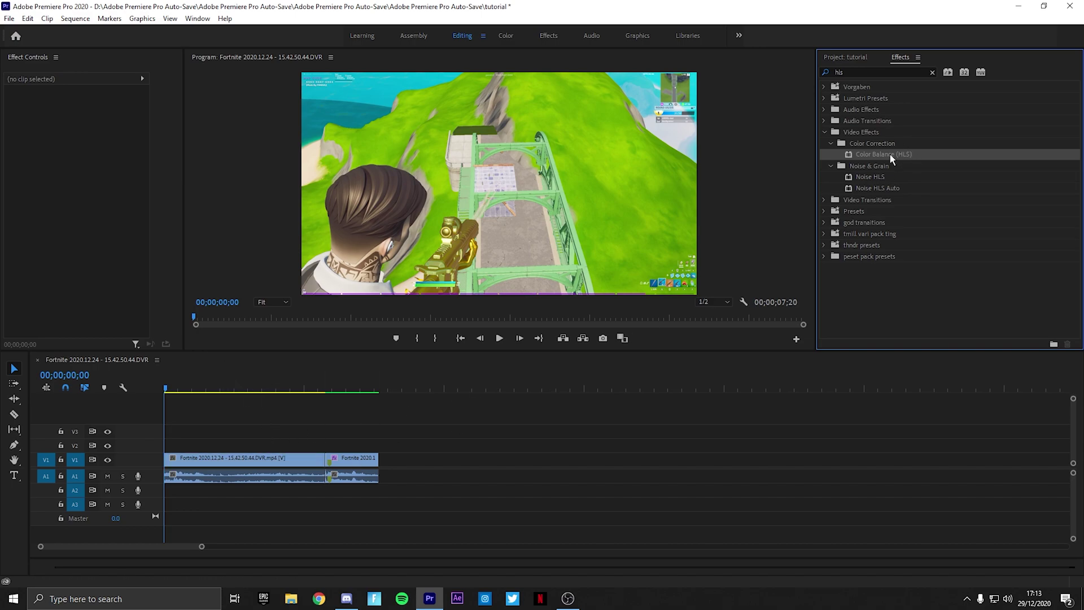
left_click(254, 458)
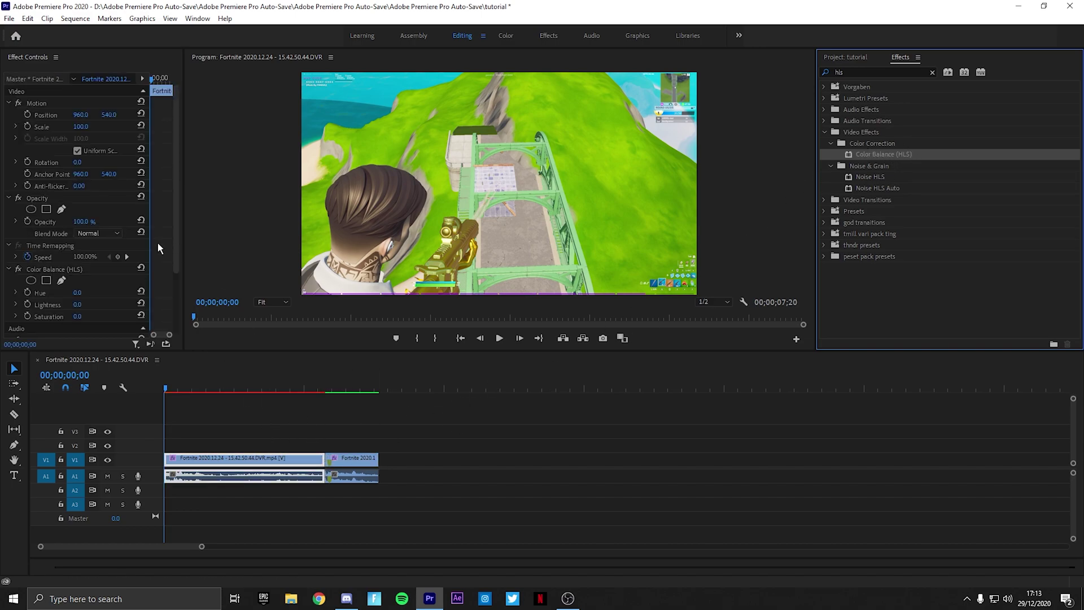
scroll(113, 243, "down", 3)
scroll(62, 239, "down", 1)
left_click_drag(185, 388, 235, 389)
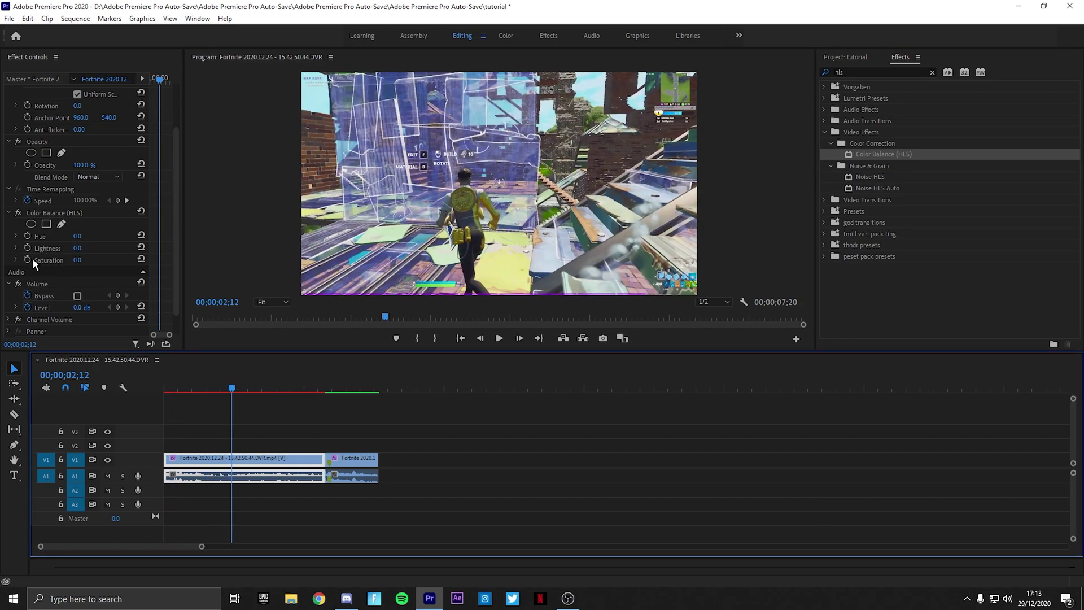
Keyframe Saturation from 0.0 at 00;00;03;09 to -60.0 at 00;00;05;22
left_click(249, 389)
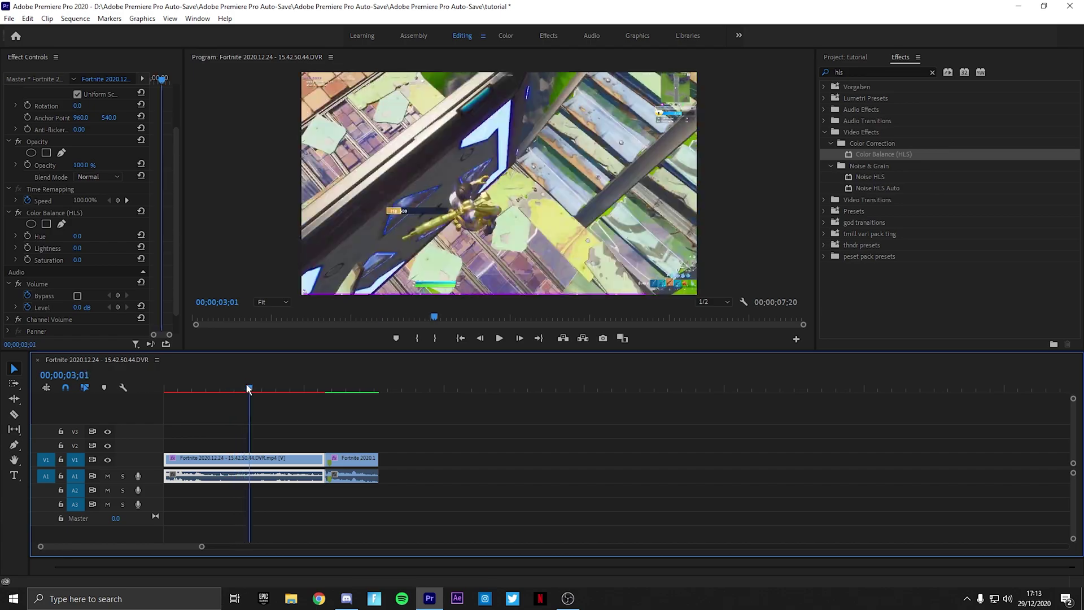
key("Right")
key("Right")
key("Right")
key("Right")
key("Right")
key("Right")
key("Right")
key("Right")
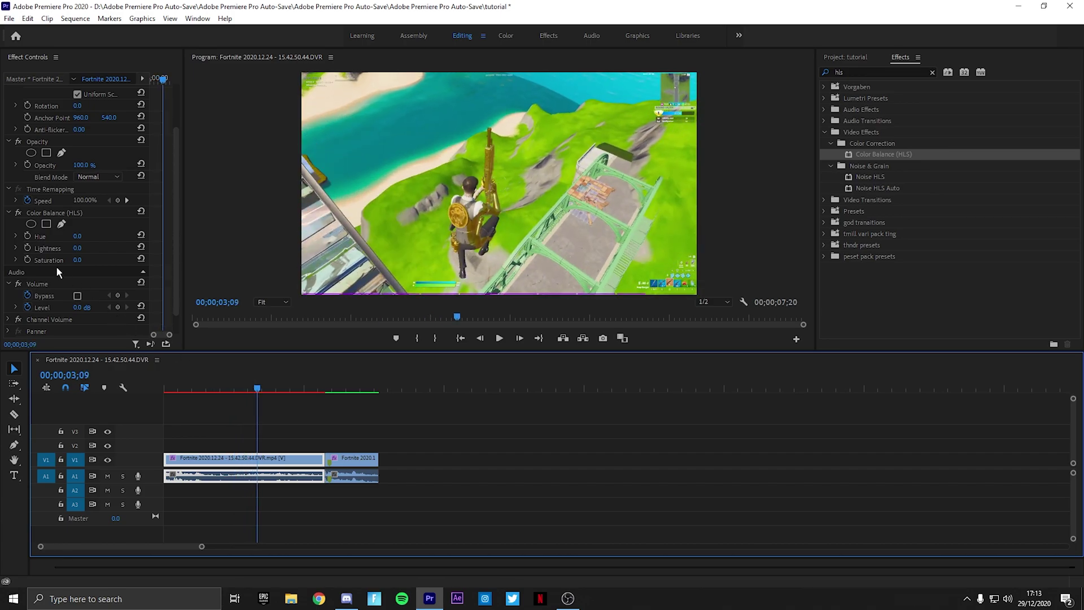
left_click(25, 259)
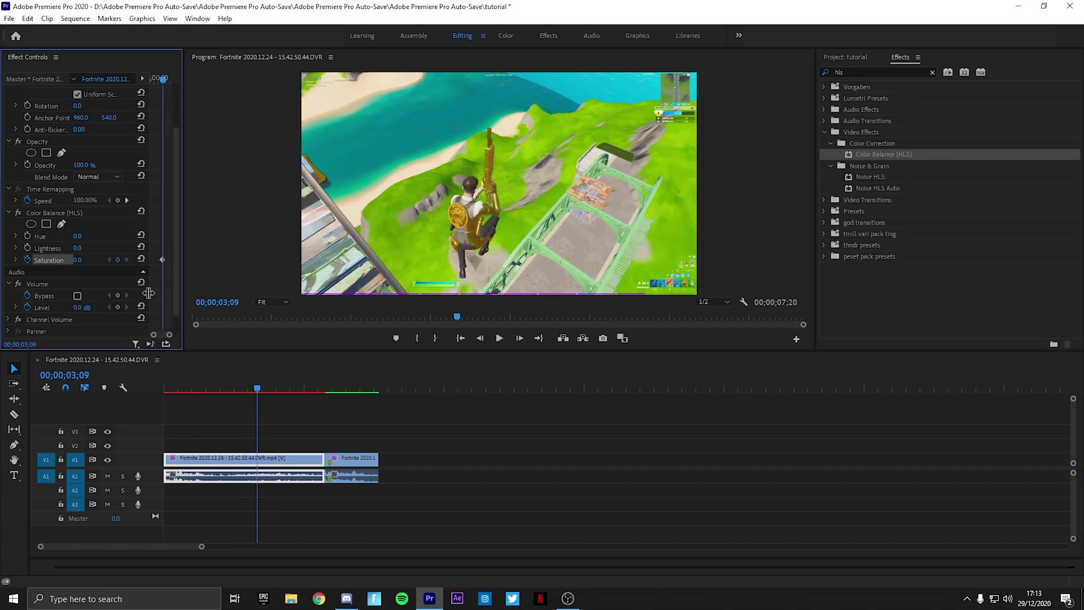
key("Down")
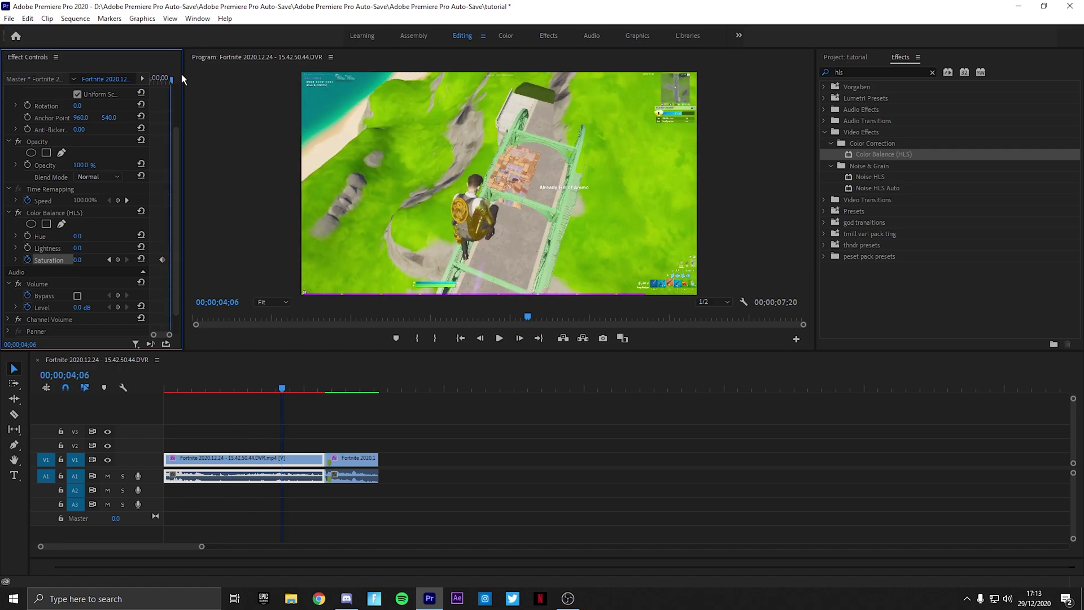
left_click(78, 259)
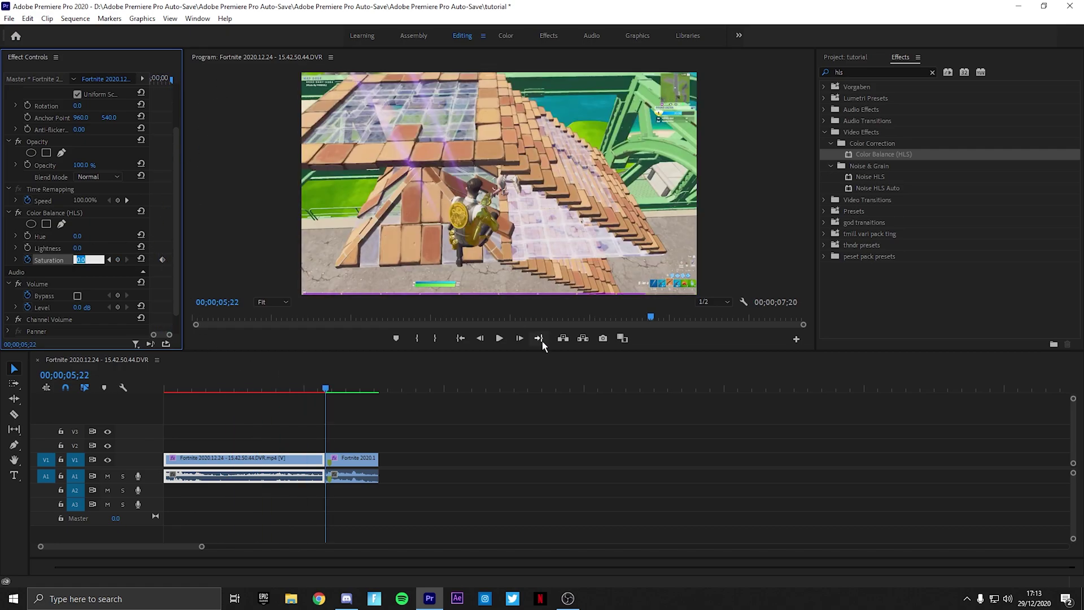
type("-6")
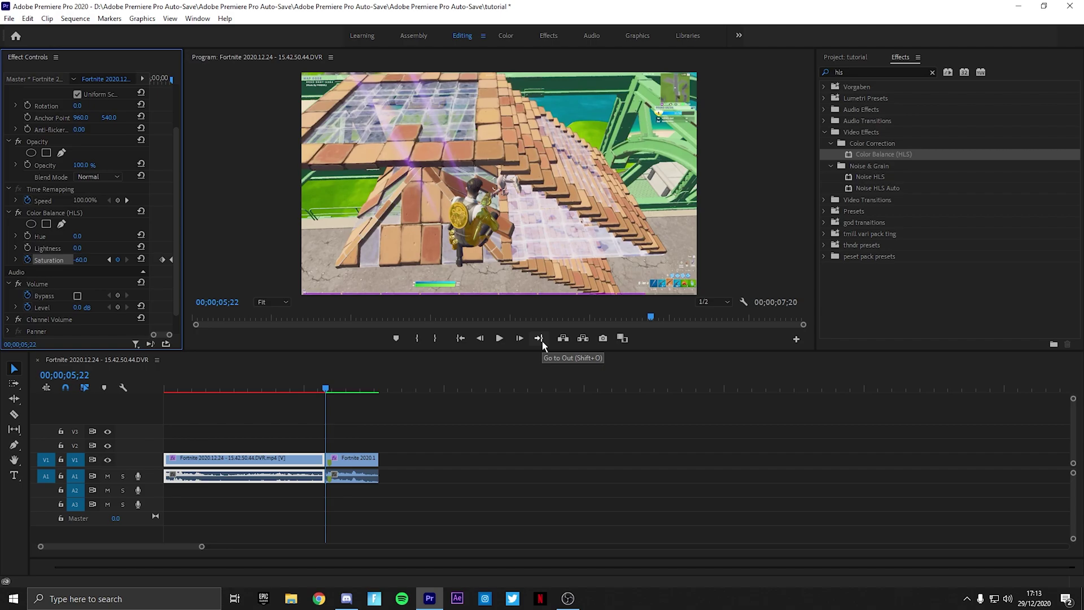
left_click(327, 388)
Play the sequence from the start to preview the desaturation ramp
left_click_drag(327, 389, 88, 355)
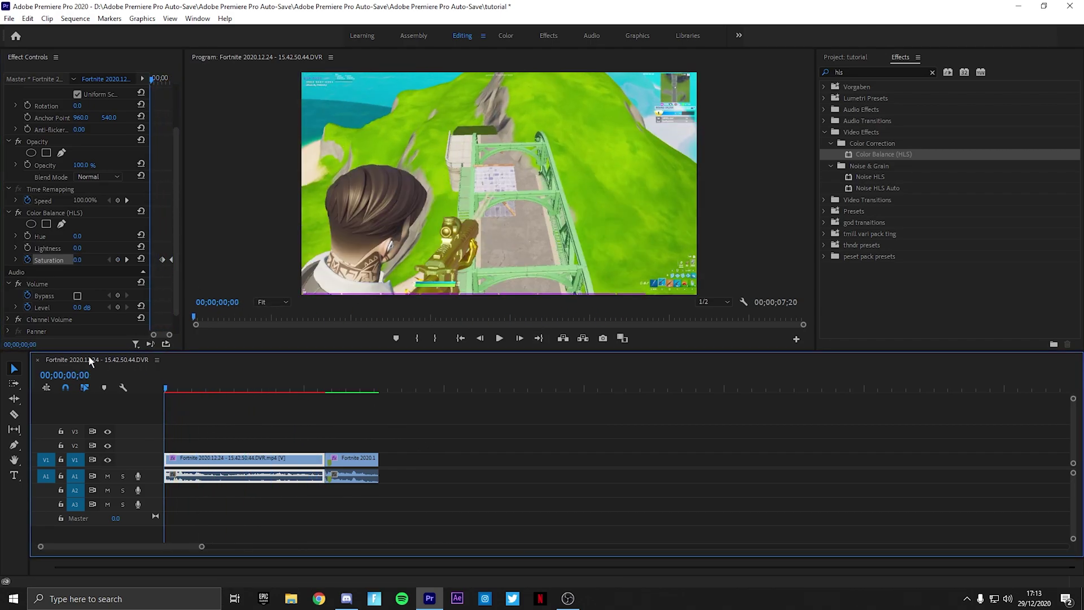
key("space")
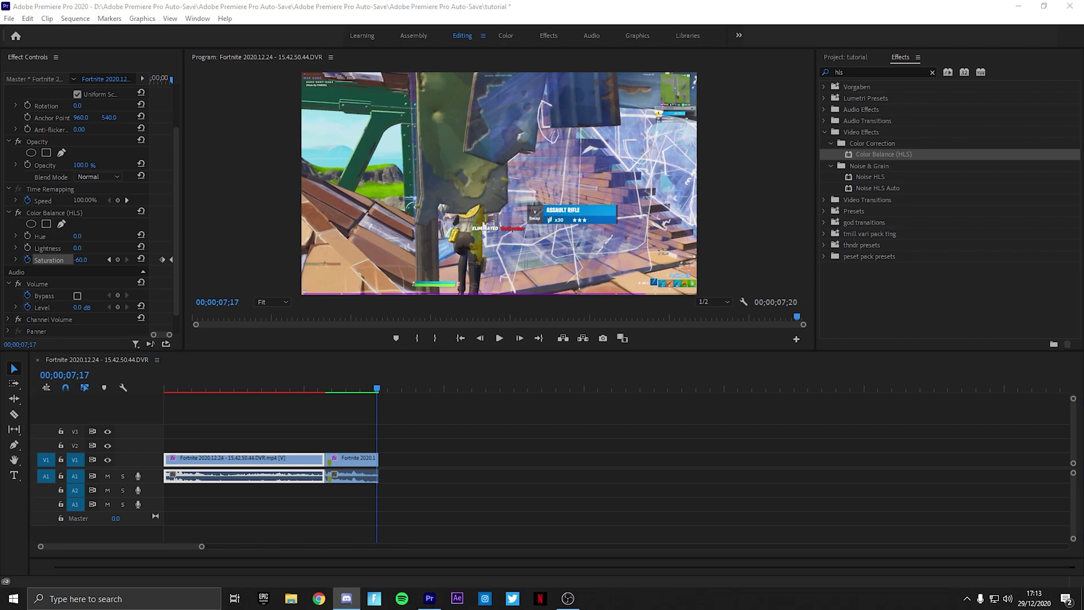
left_click(367, 377)
Clear the Color Balance (HLS) effect from the Fortnite clip
left_click(293, 388)
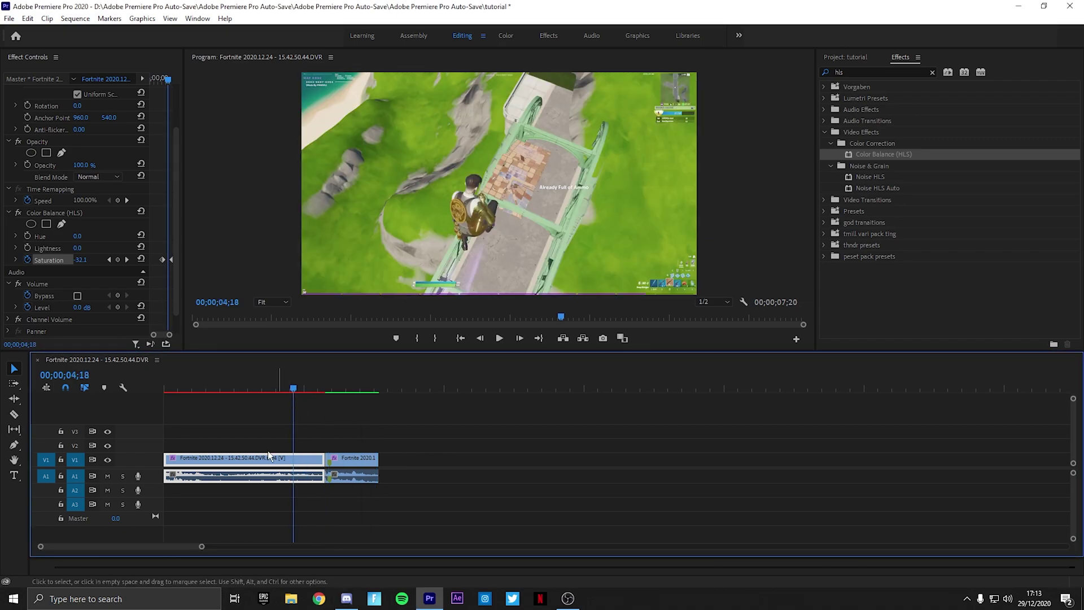
right_click(45, 212)
left_click(80, 300)
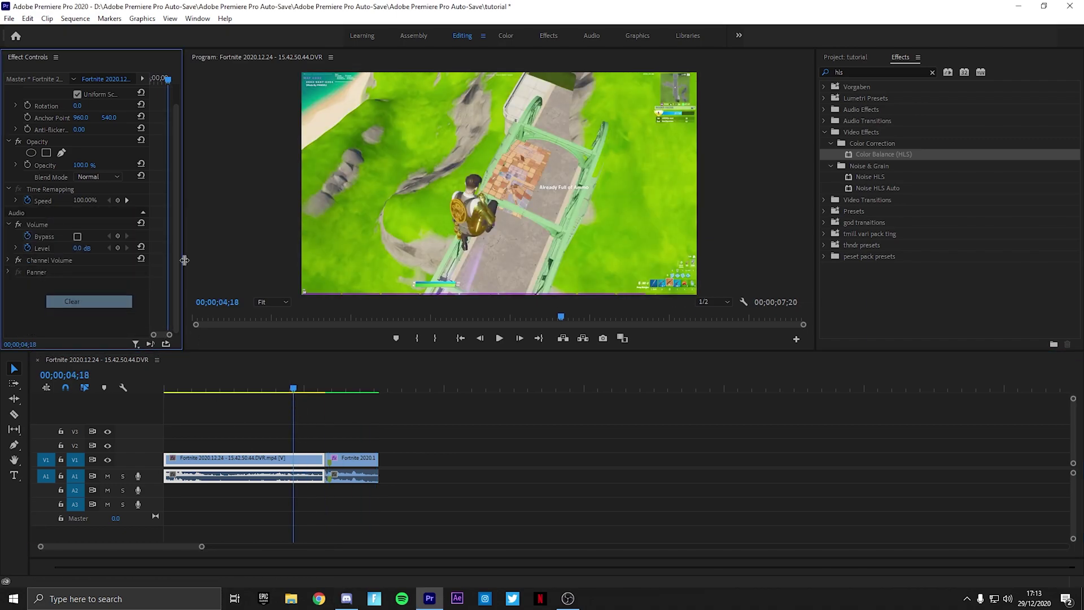
Apply Sapphire S_Gamma from the 'gamma' search to the first Fortnite clip
left_click(847, 73)
type("gamma")
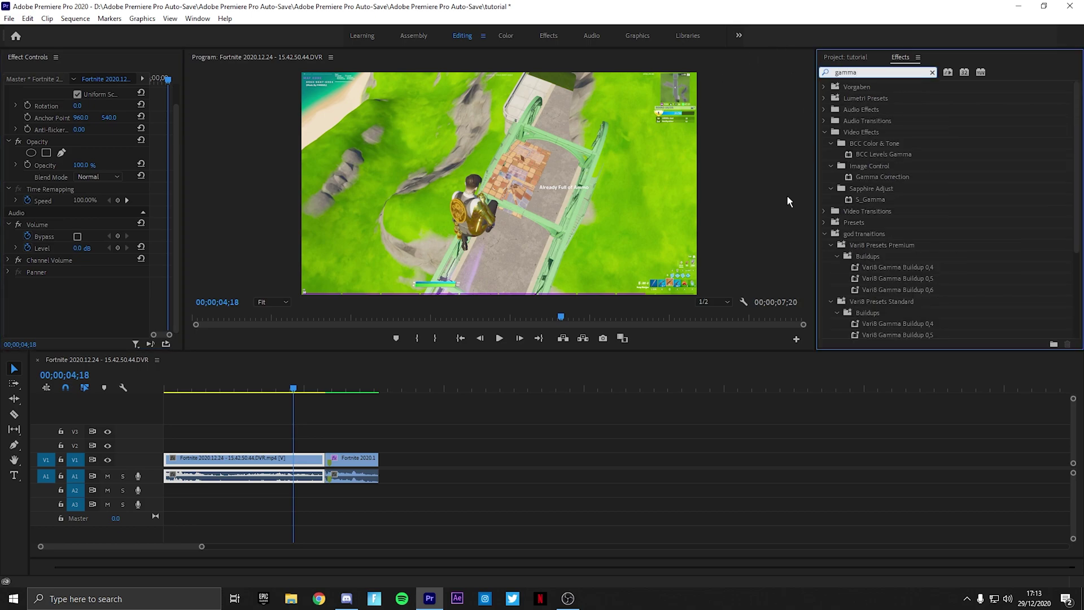
left_click_drag(869, 199, 254, 460)
left_click(318, 389)
left_click_drag(319, 390, 323, 391)
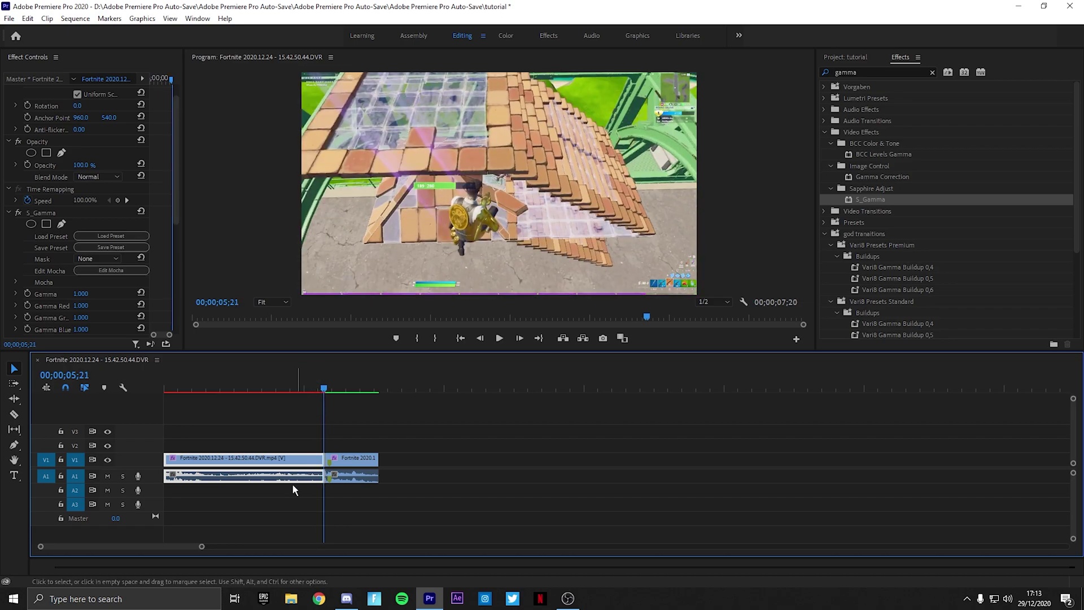
left_click_drag(202, 547, 142, 547)
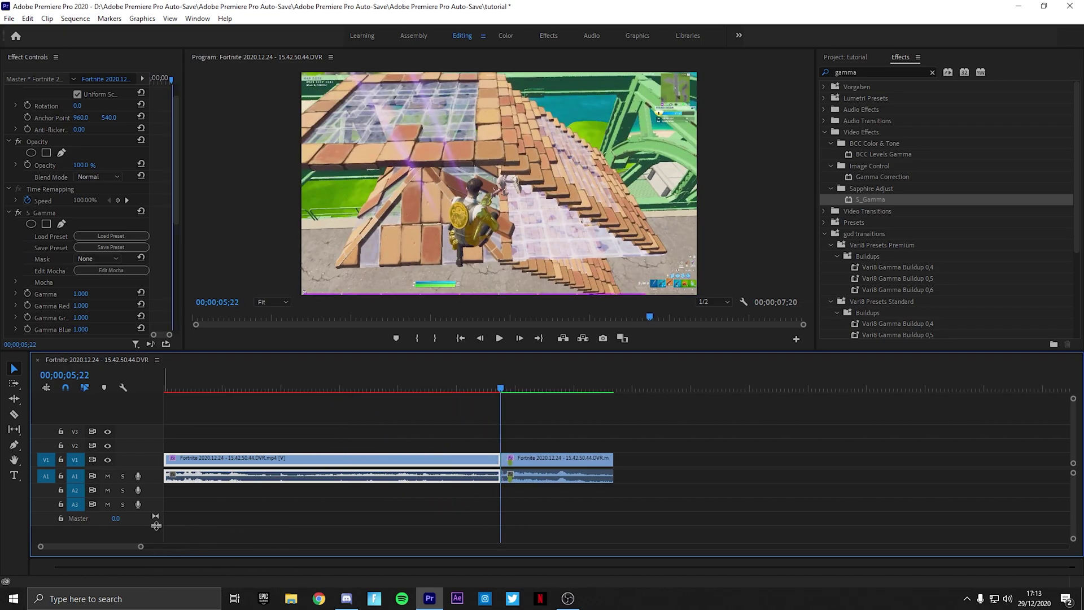
left_click(171, 82)
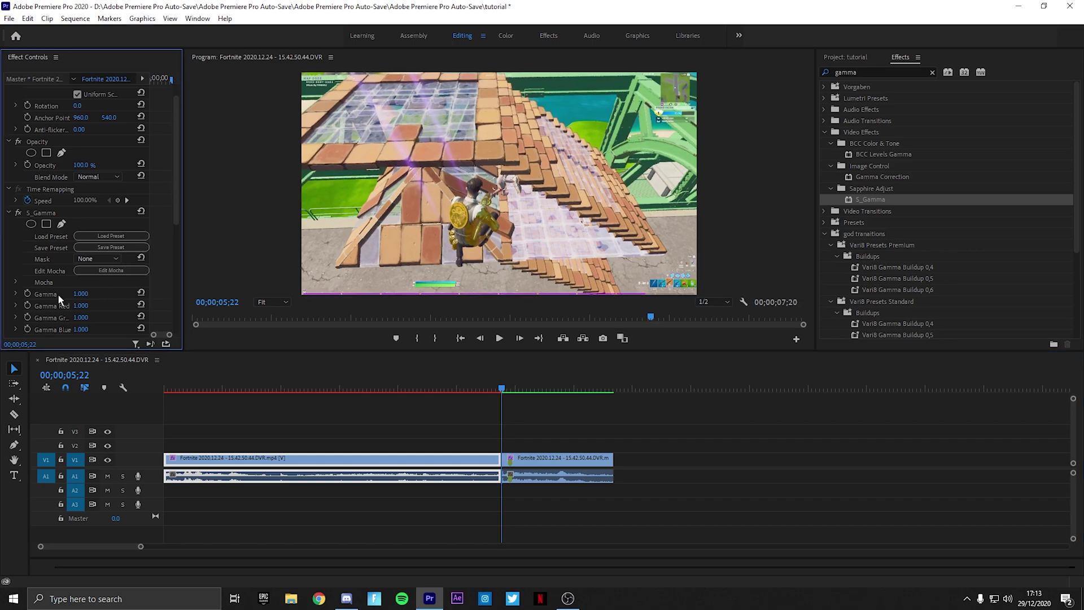
scroll(30, 290, "down", 2)
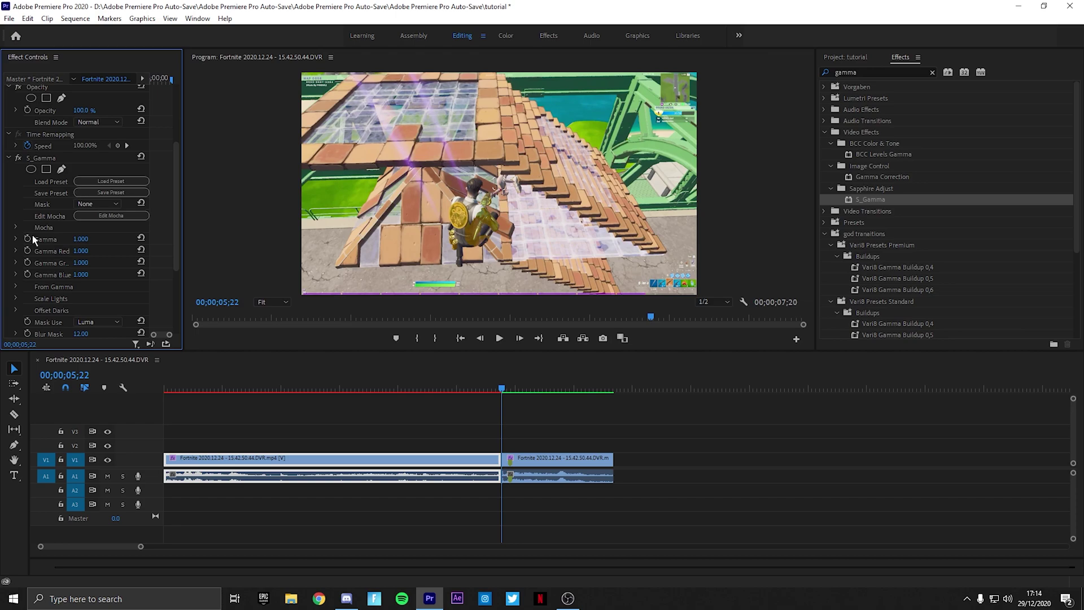
Keyframe the S_Gamma Gamma at 0.300 near the clip's end
left_click(27, 239)
left_click(88, 238)
type("0.3")
key("Return")
Set a Gamma keyframe of 1.000 at 00;00;03;20
left_click_drag(501, 388, 381, 395)
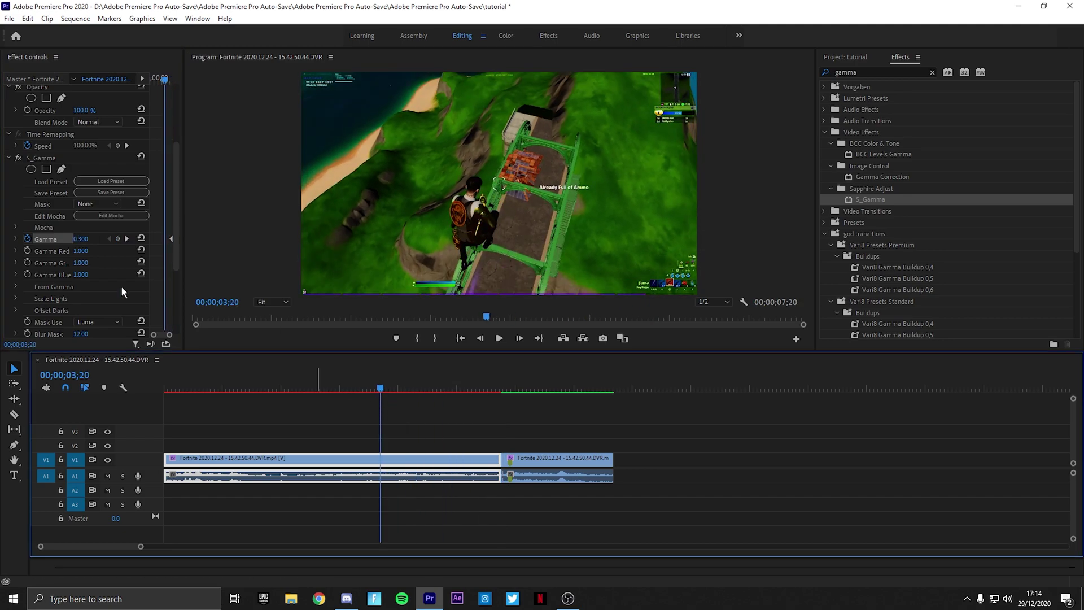
left_click(89, 237)
type("1")
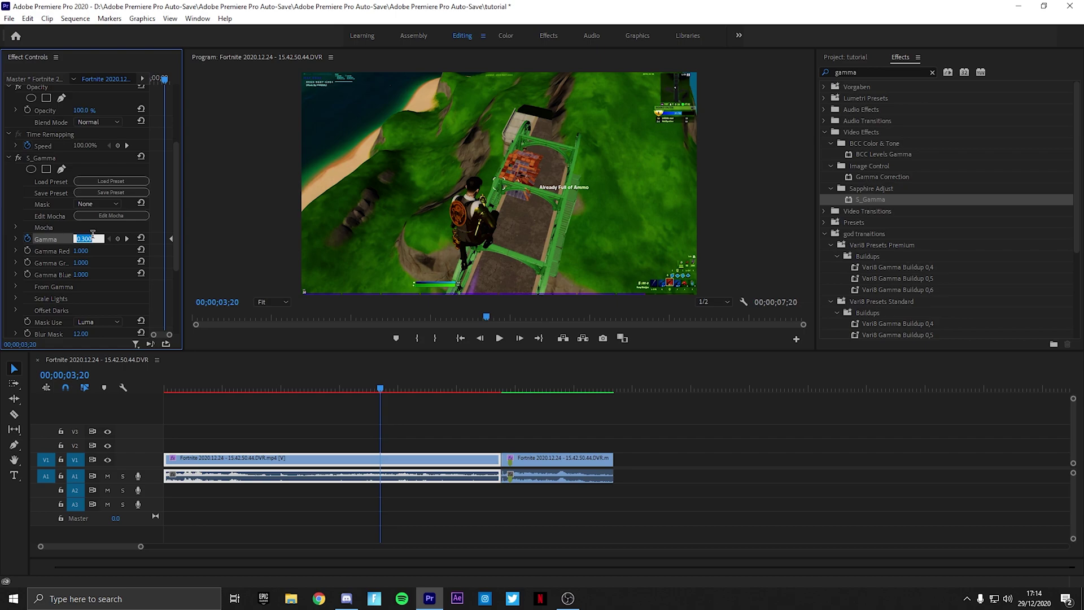
key("Return")
Play the sequence to preview the gamma darkening build-up
left_click(333, 387)
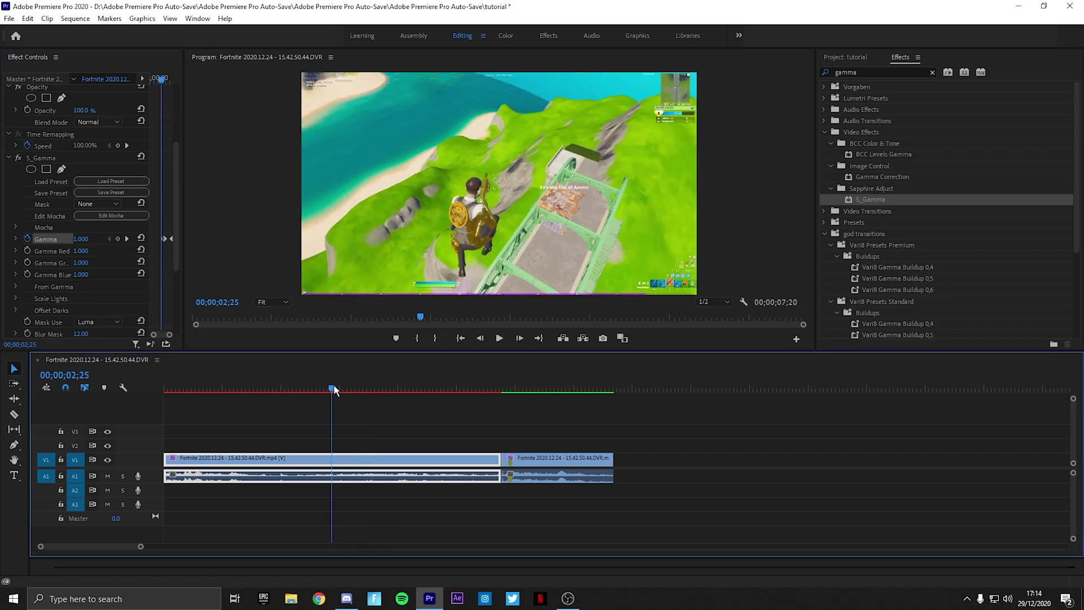
key("space")
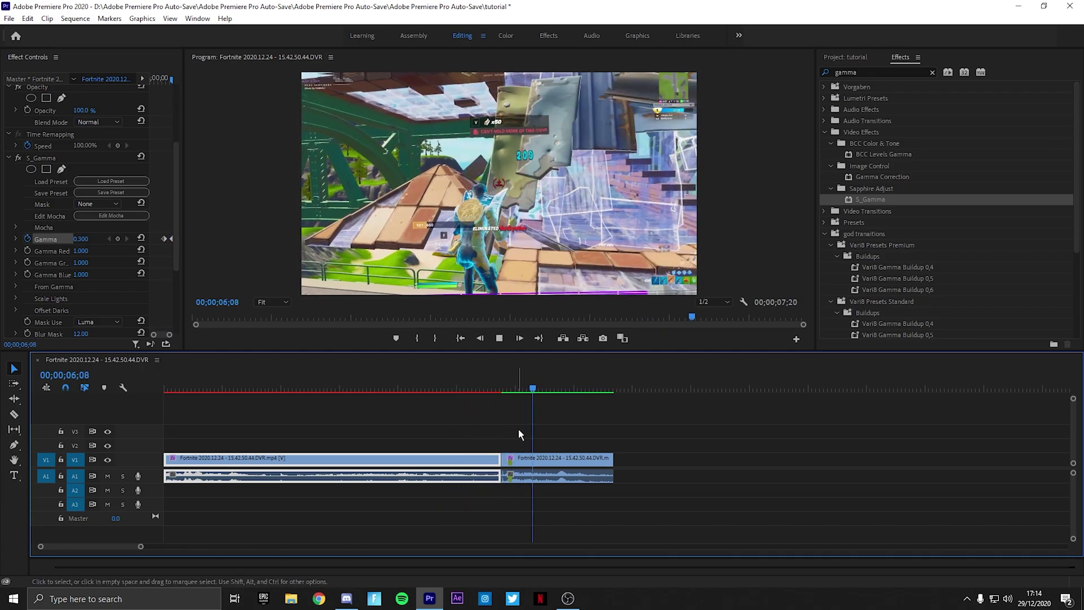
left_click_drag(629, 388, 163, 369)
key("space")
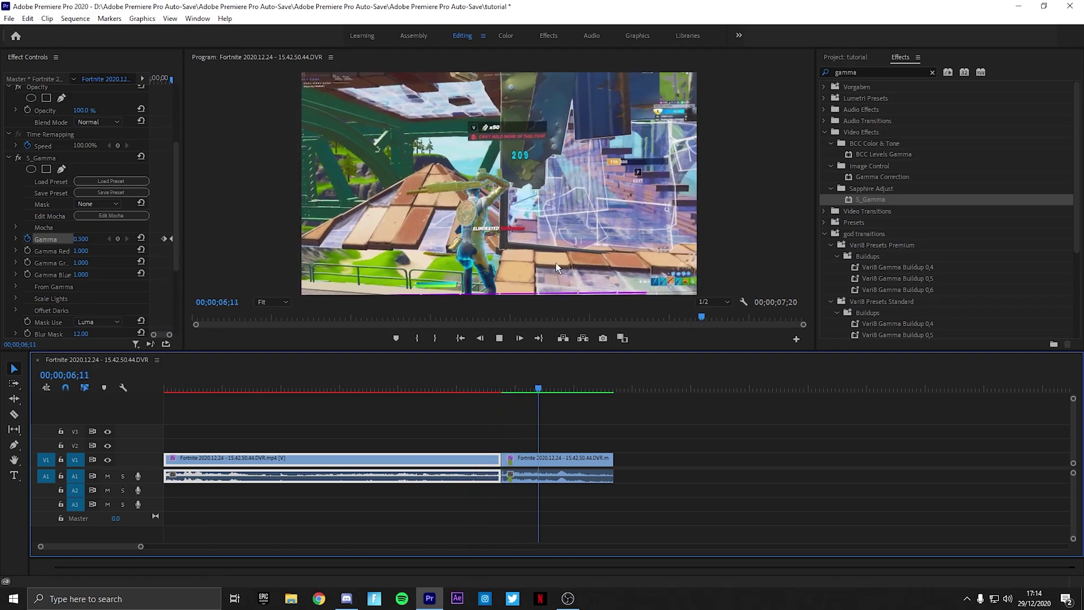
left_click(438, 389)
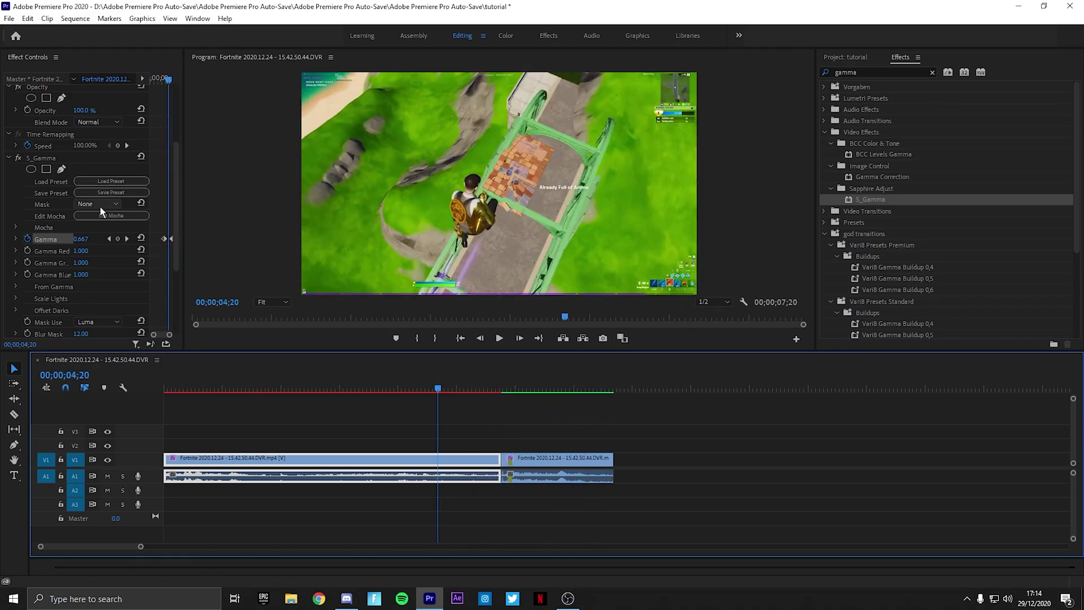
Clear the S_Gamma effect from the first Fortnite clip
right_click(46, 158)
left_click(71, 247)
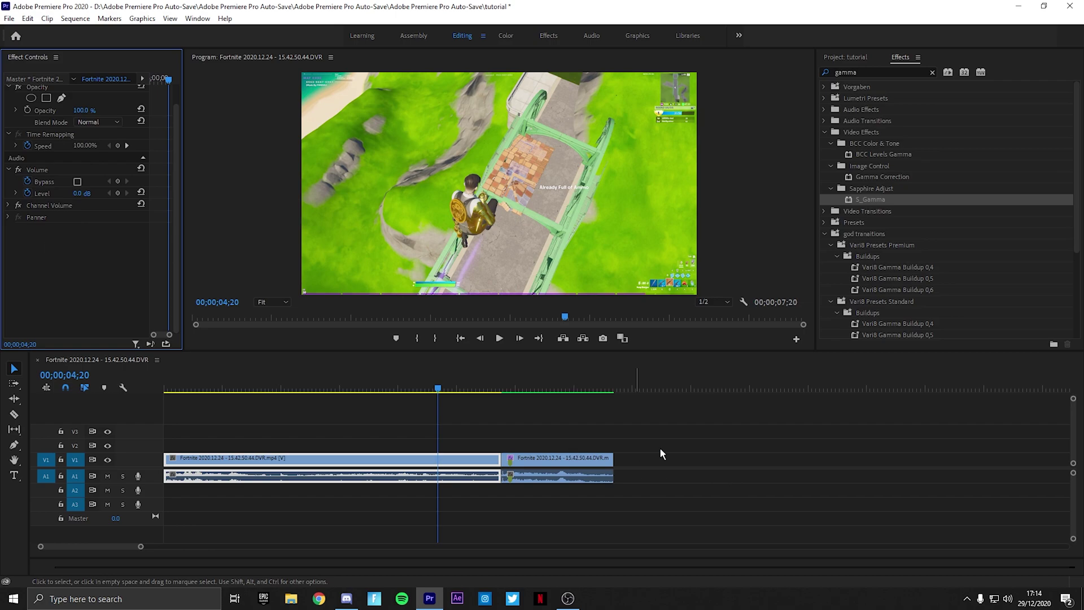
left_click(660, 447)
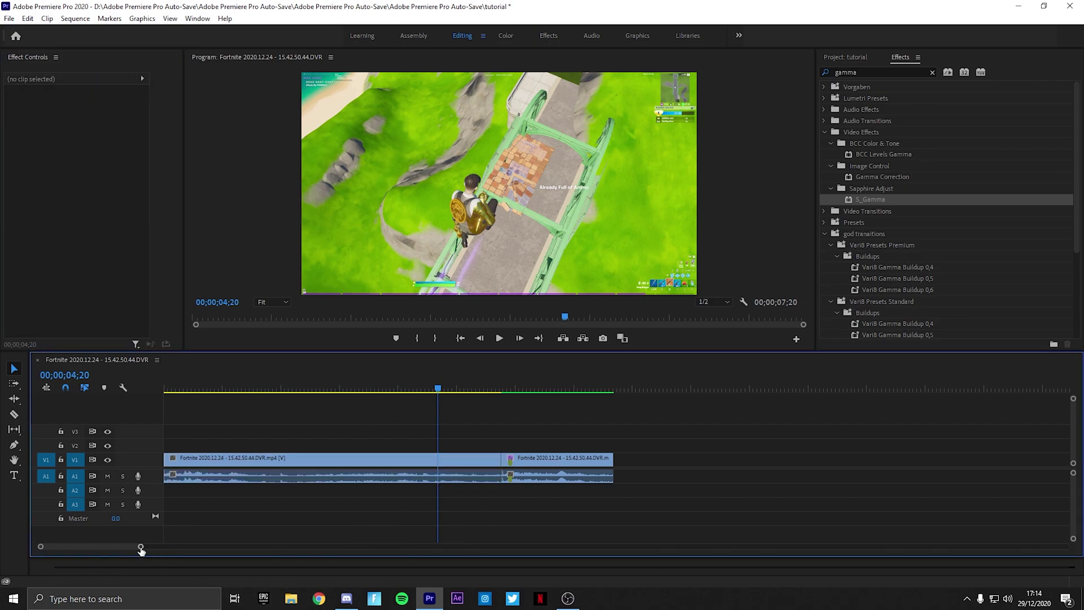
Replace the first Fortnite clip with an After Effects composition
left_click_drag(141, 547, 172, 547)
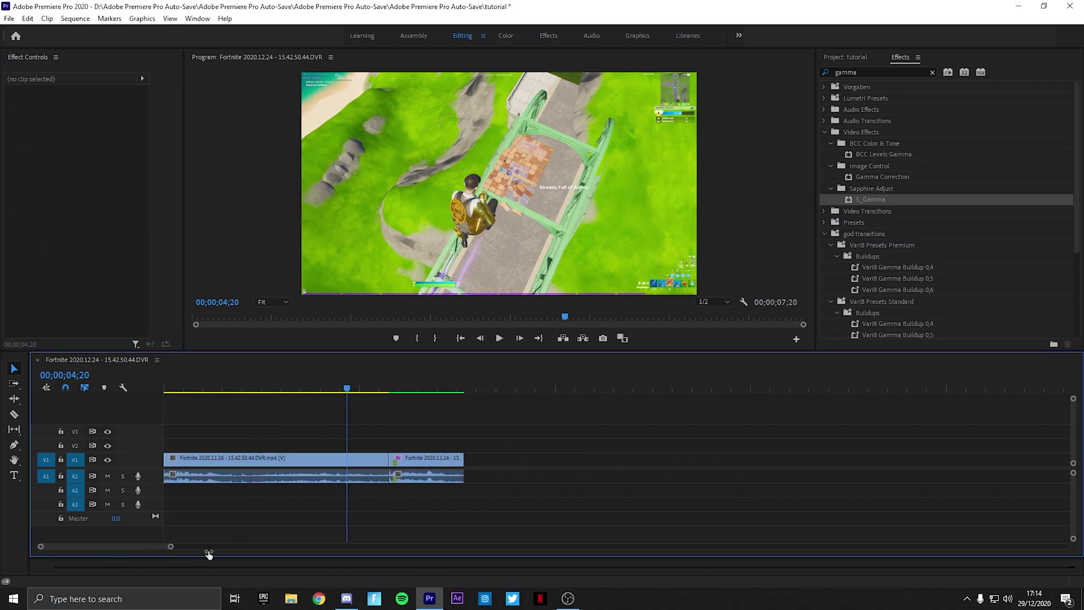
right_click(282, 459)
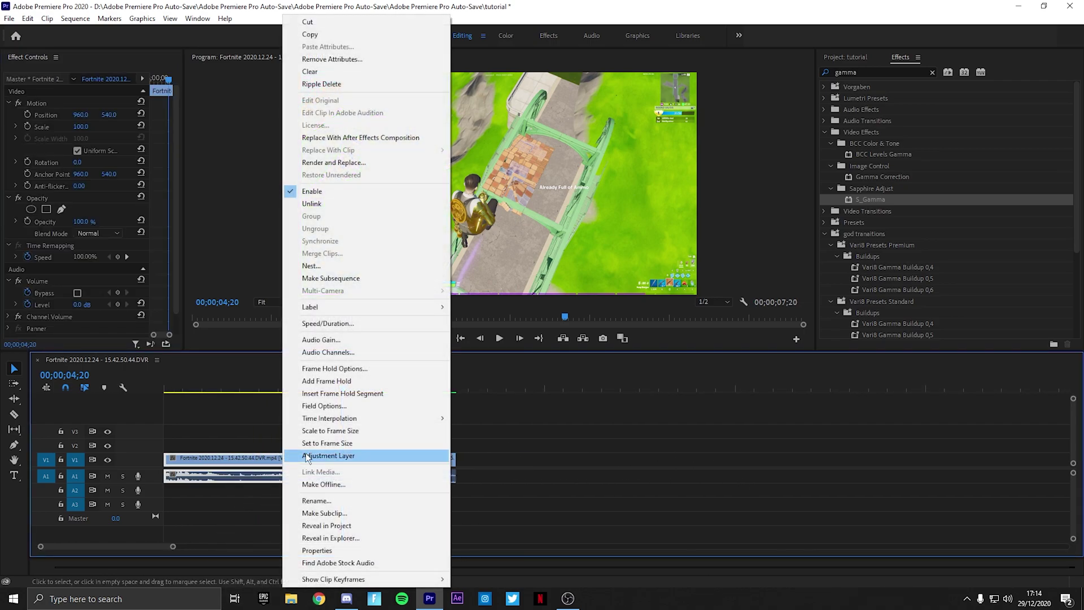
left_click(346, 140)
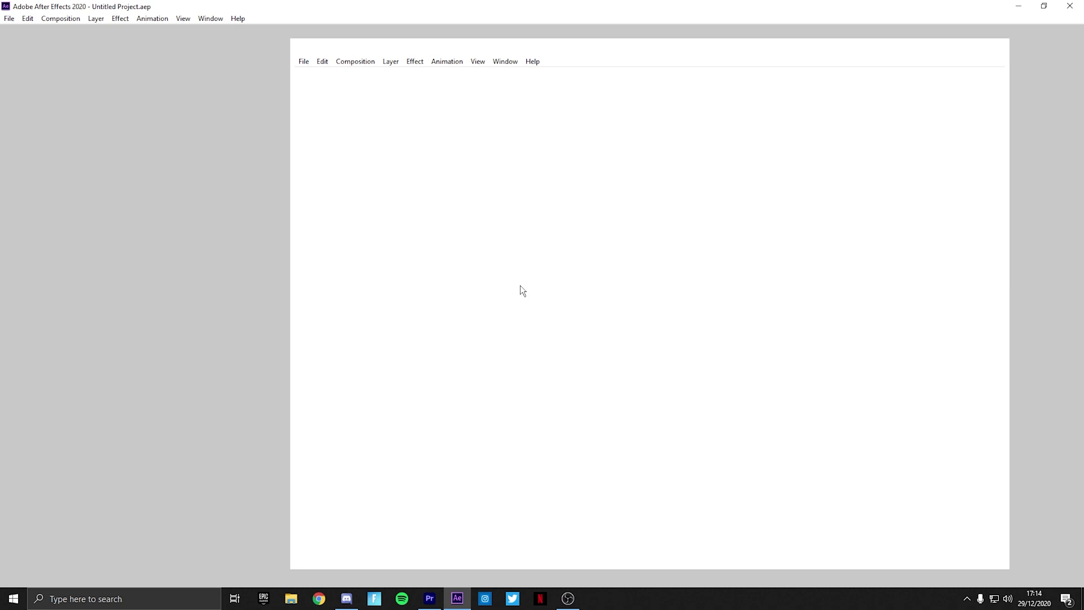
Save the After Effects project as tutoririr in Downloads
key("BackSpace")
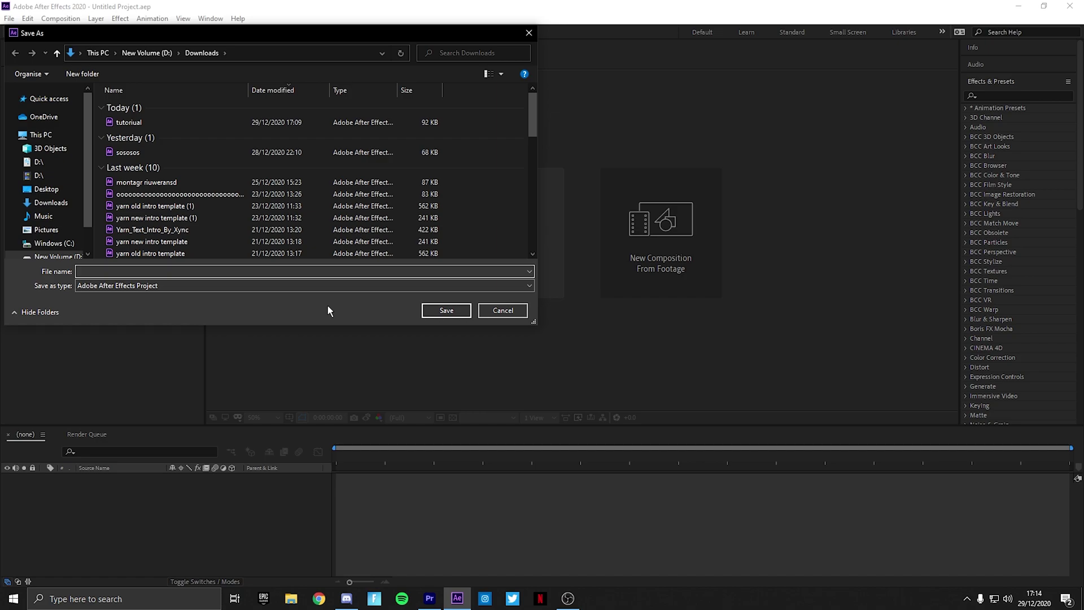
type("tutoririr")
key("Return")
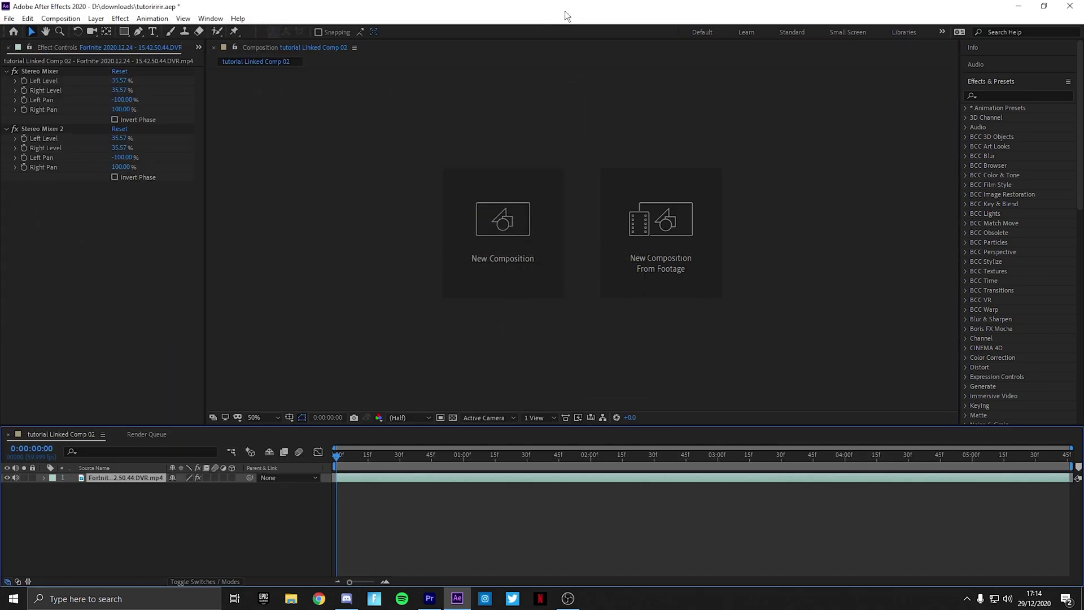
Apply Sapphire S_Gamma from the 'gamma' search to the Fortnite layer
left_click_drag(337, 447, 355, 448)
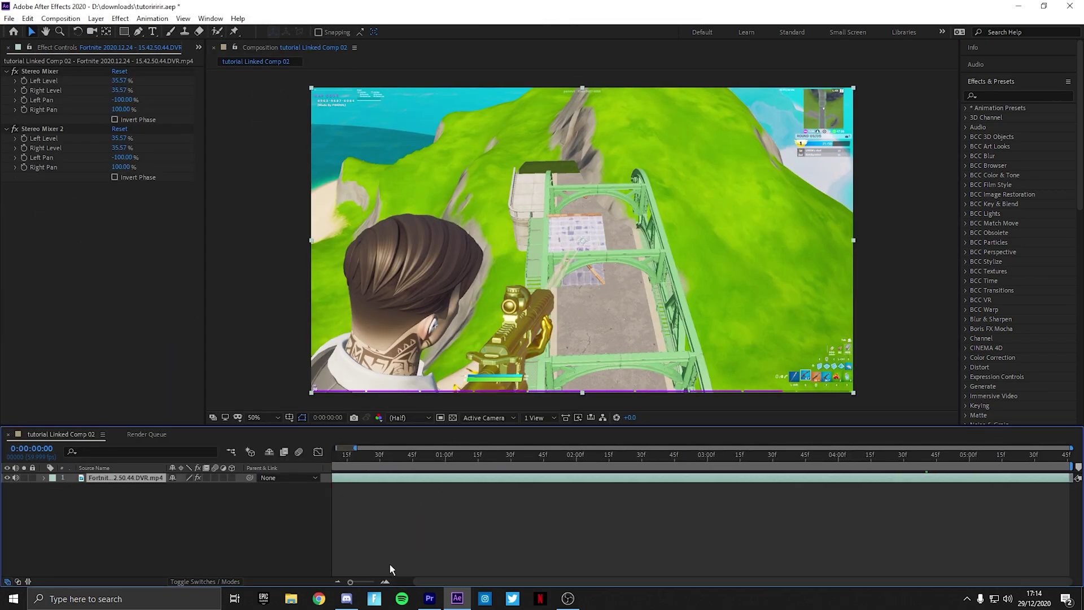
left_click_drag(351, 579, 349, 581)
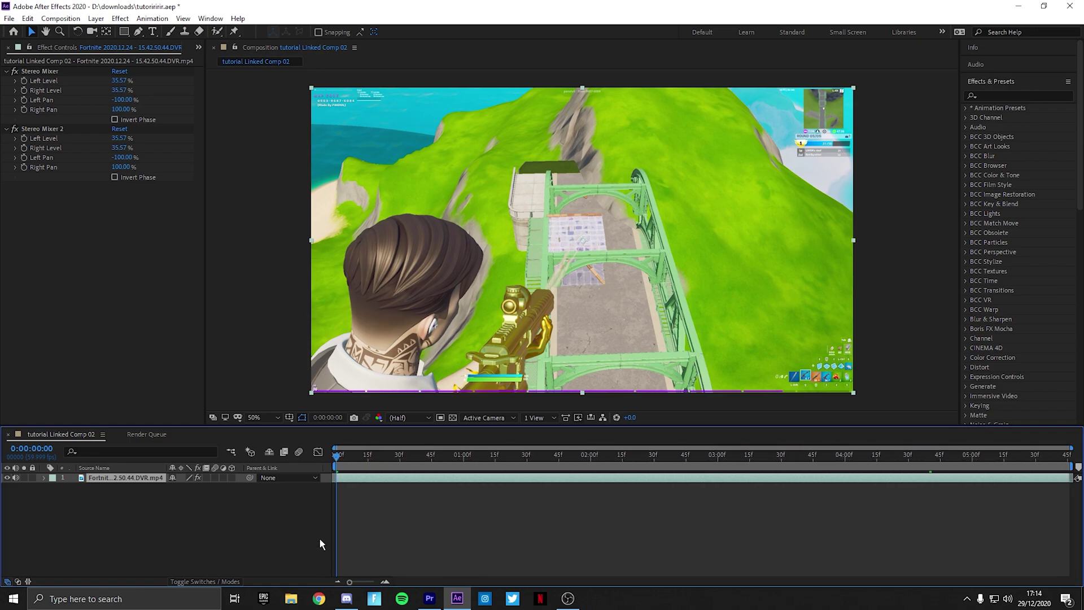
left_click_drag(340, 464, 811, 468)
left_click(1002, 94)
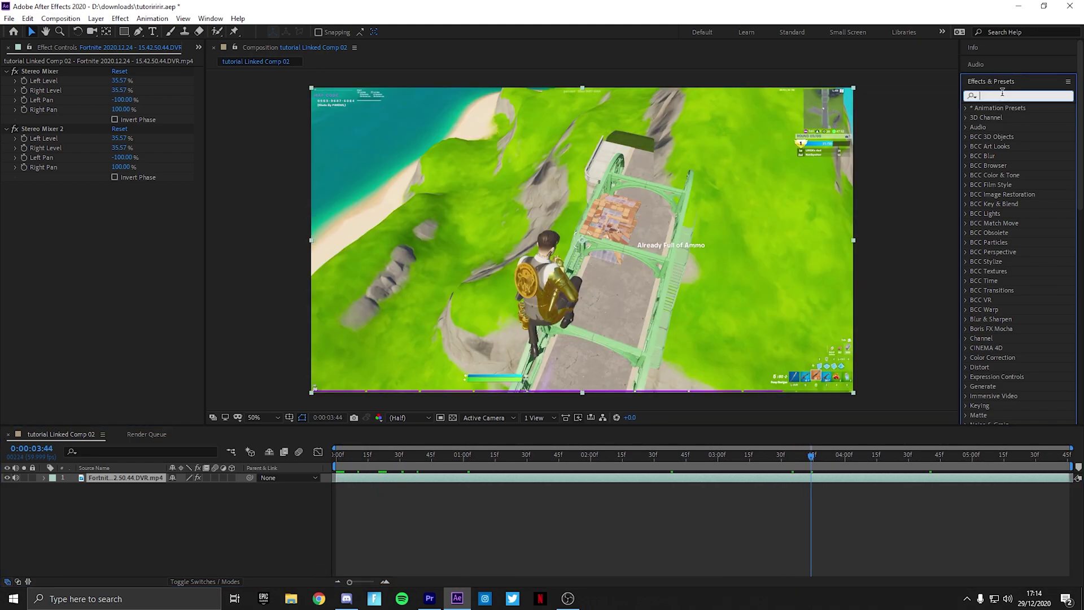
type("gamm")
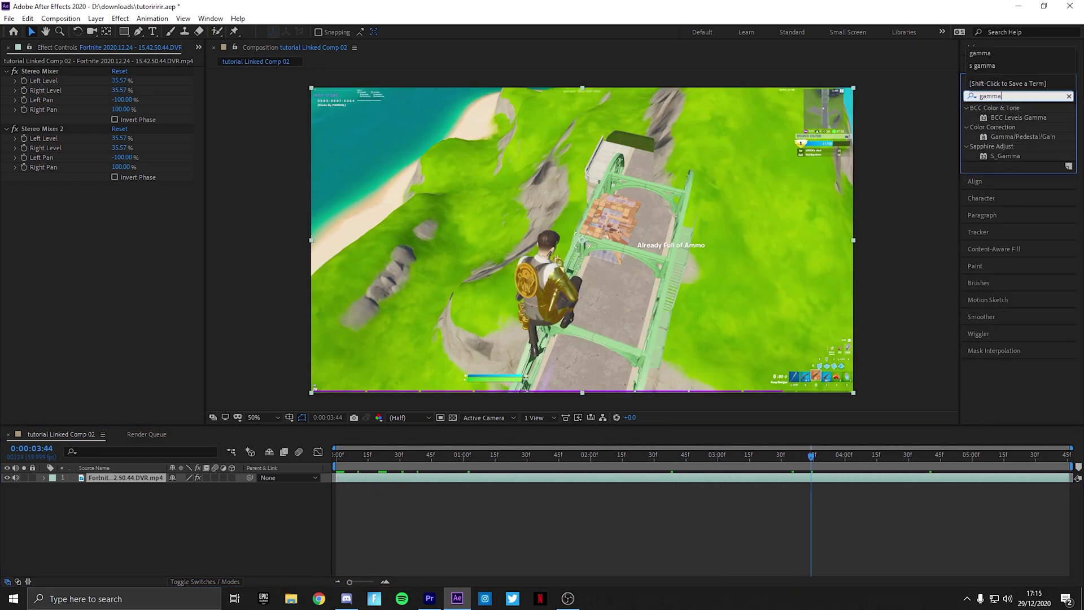
type("a")
left_click_drag(1017, 158, 1067, 459)
Keyframe Gamma at 0.200 at 0:00:05:45 and 1.000 at 0:00:04:17
left_click(24, 258)
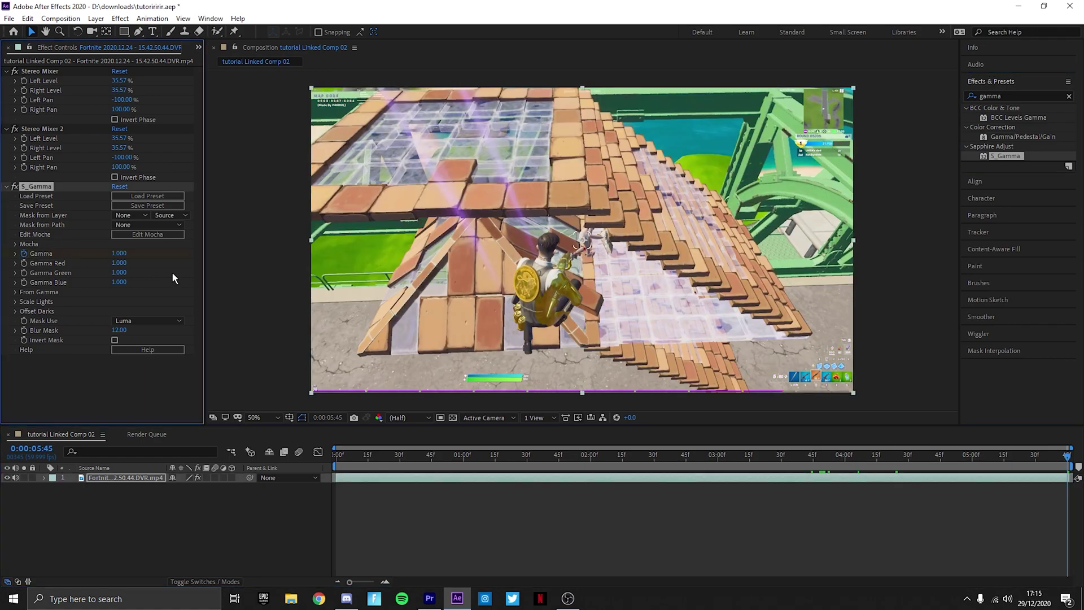
left_click(120, 253)
type("0.2")
key("Return")
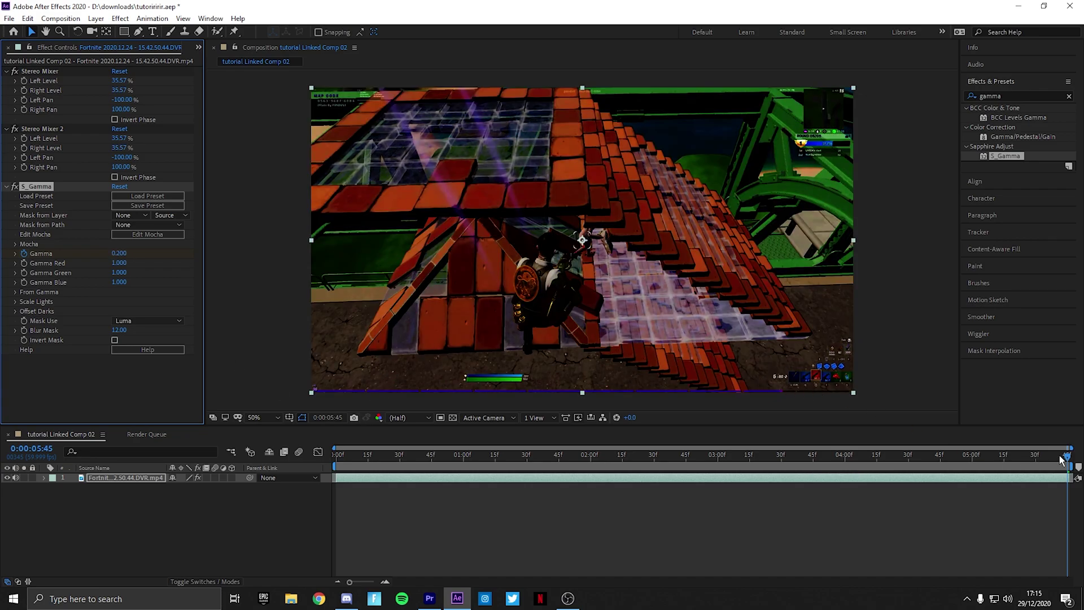
left_click_drag(1066, 456, 883, 465)
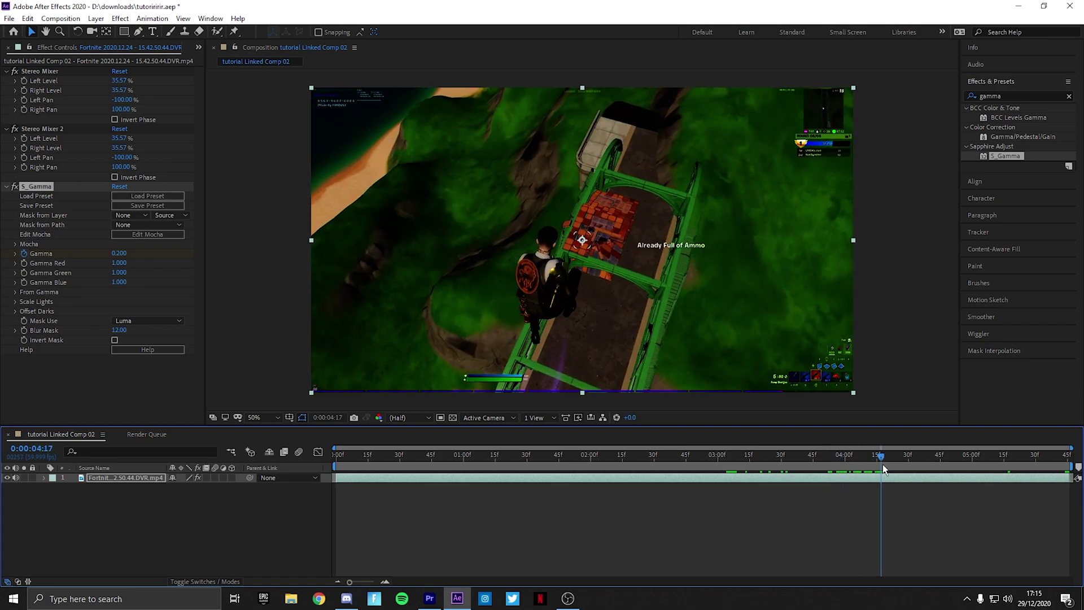
left_click(120, 253)
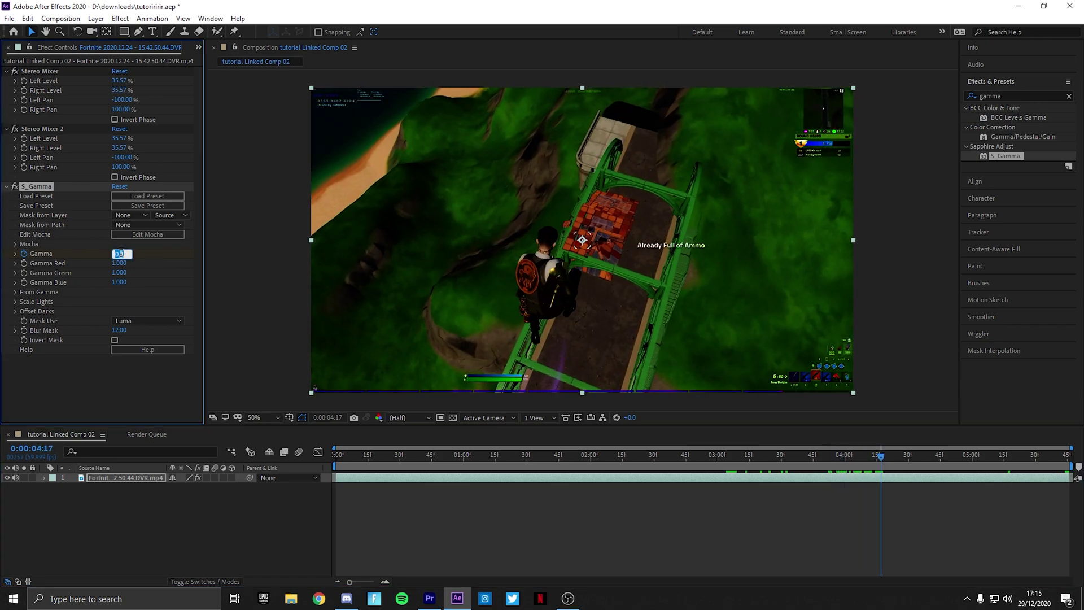
type("1")
key("Return")
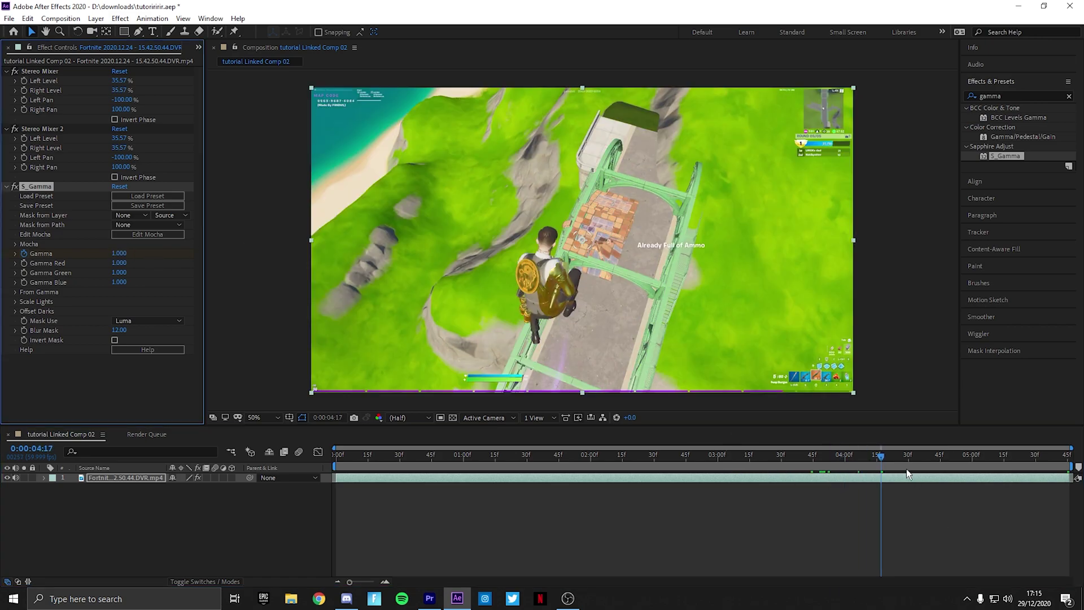
Preview the gamma build-up, stopping at 0:00:04:20
left_click(817, 456)
key("space")
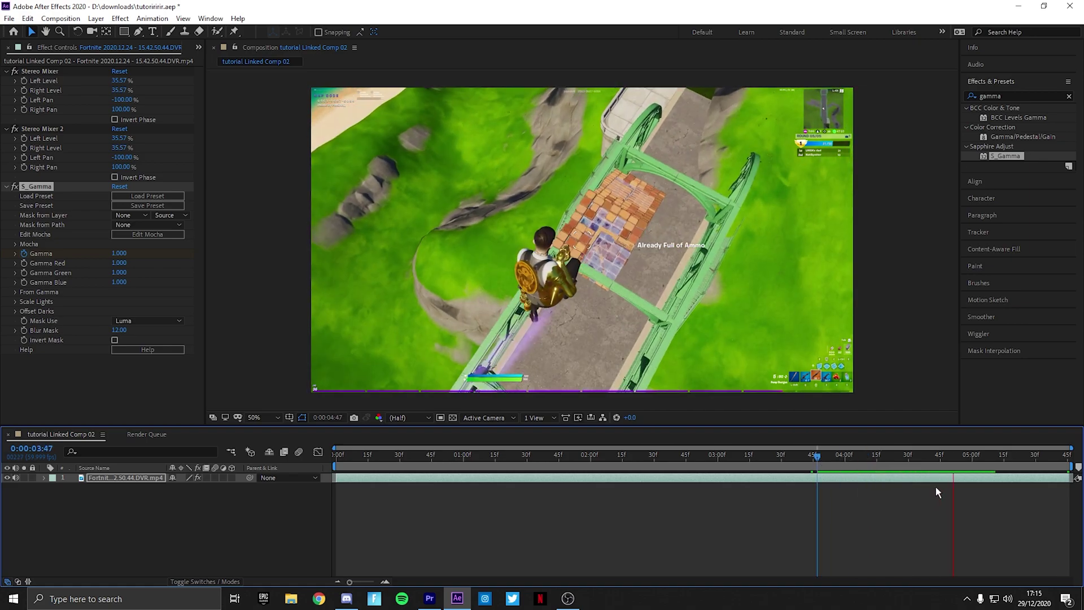
left_click_drag(824, 456, 885, 466)
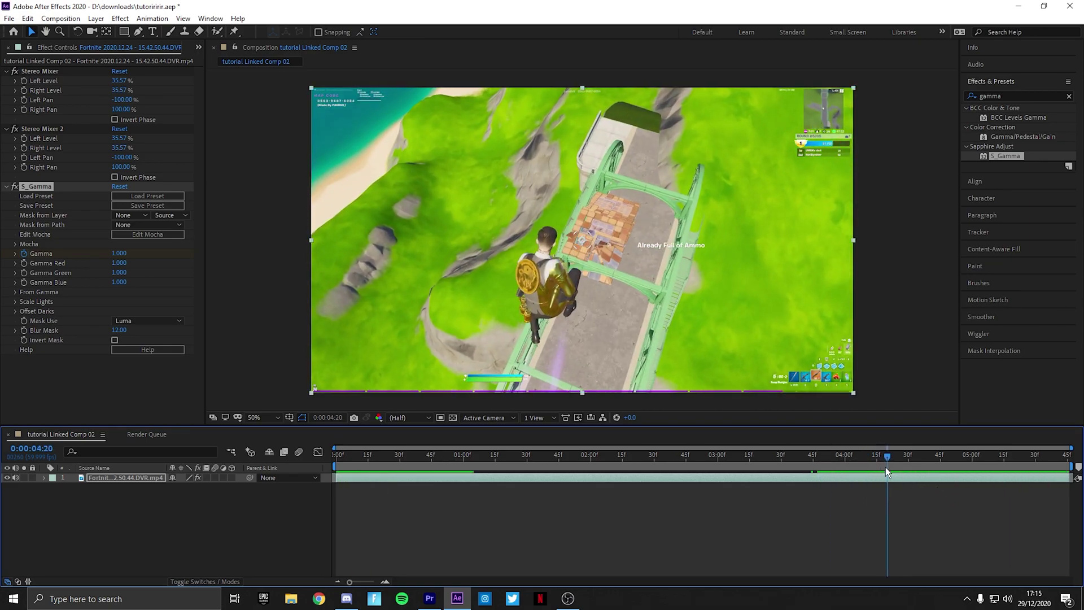
Expand the Fortnite layer's effects to reveal the S_Gamma properties
left_click(44, 477)
left_click(54, 488)
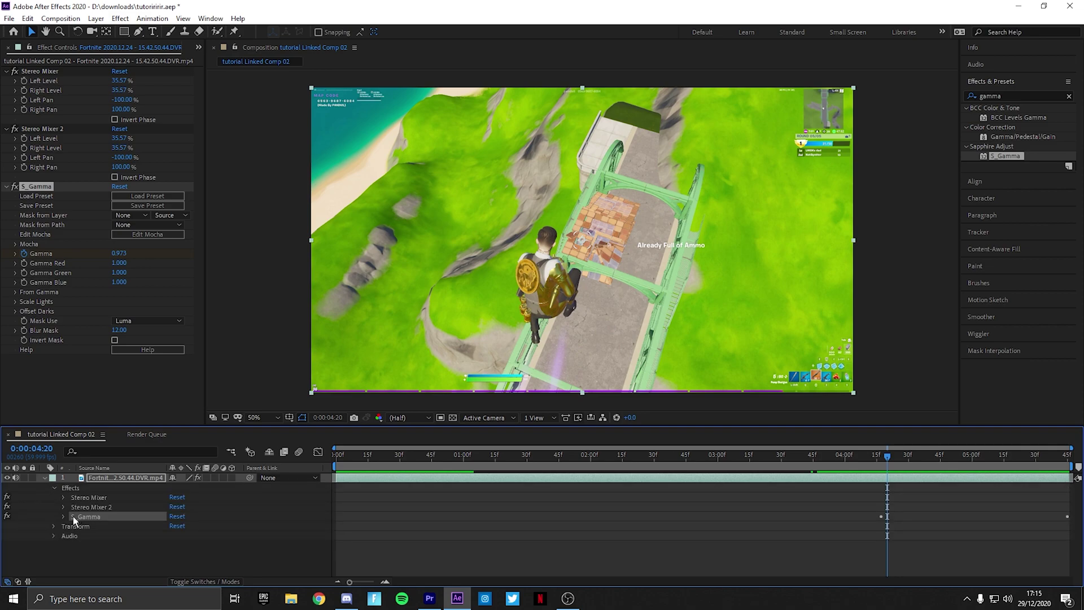
left_click(63, 516)
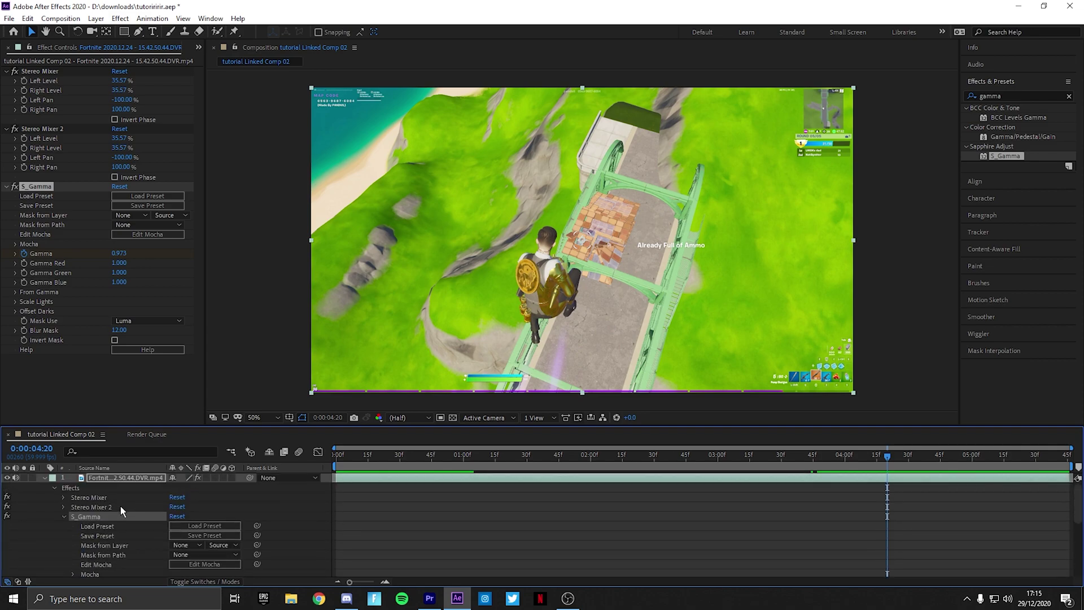
scroll(842, 510, "down", 2)
Set the time to 0:00:04:17 and search 'war' in Effects & Presets
left_click_drag(892, 456, 882, 459)
scroll(210, 506, "up", 2)
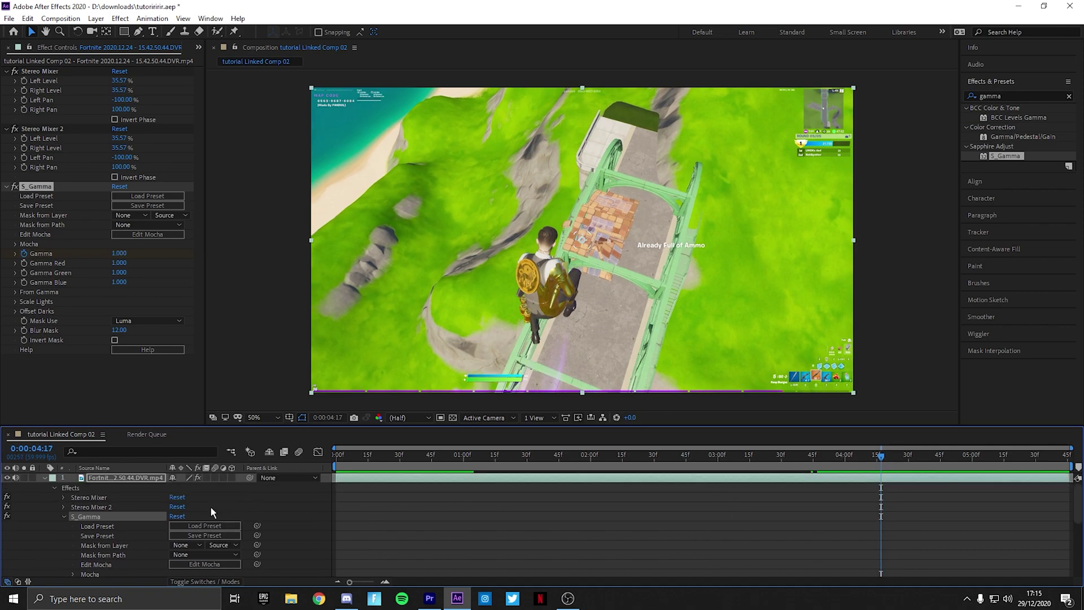
left_click(54, 488)
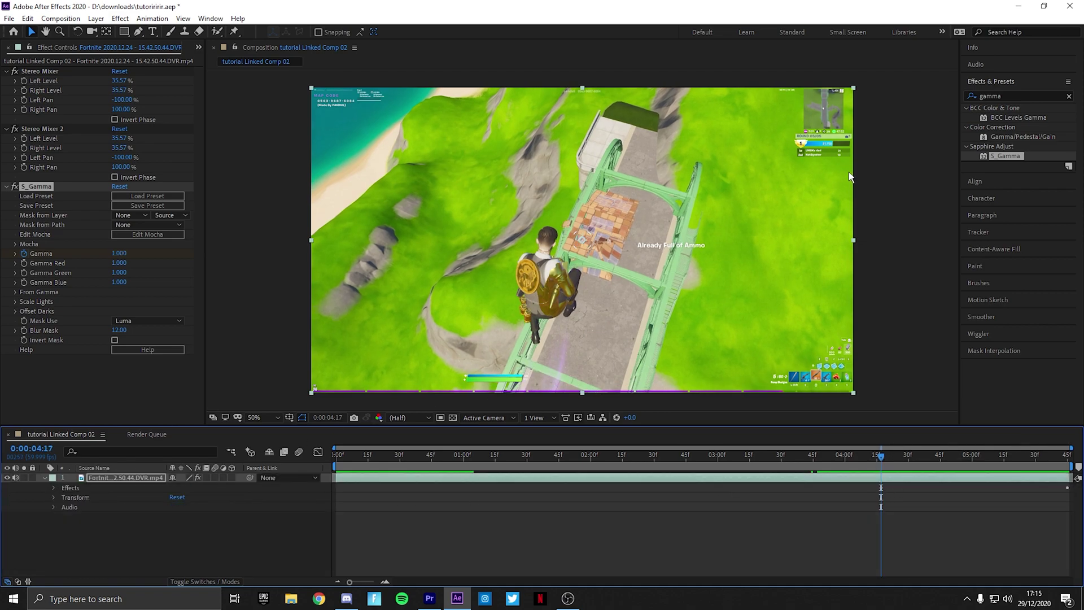
left_click(1014, 96)
type("warp")
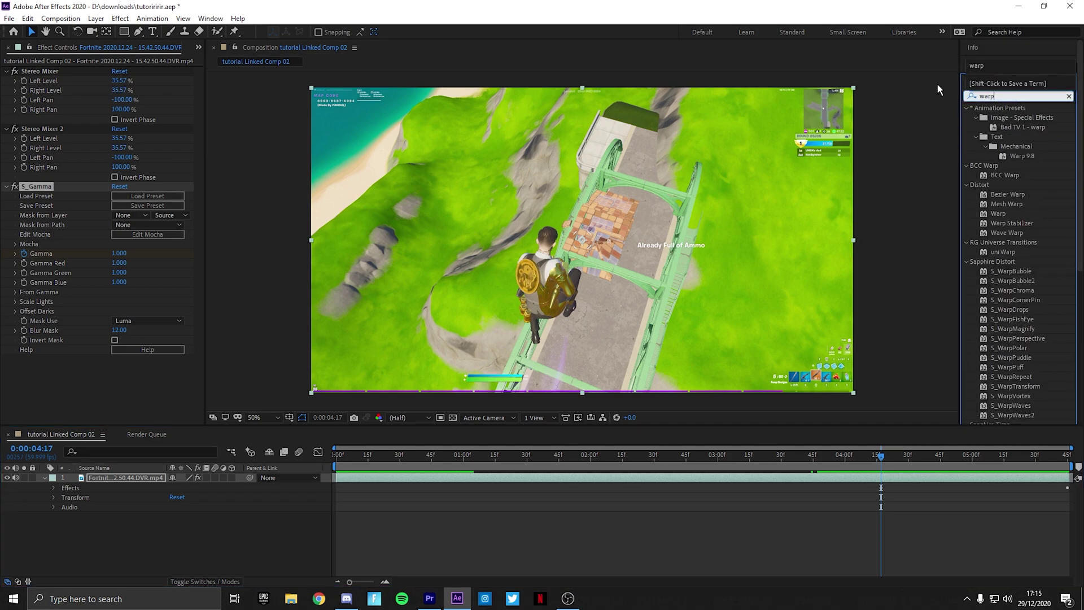
Apply Warp to the Fortnite layer with Rise style and Bend -50
left_click_drag(998, 213, 787, 480)
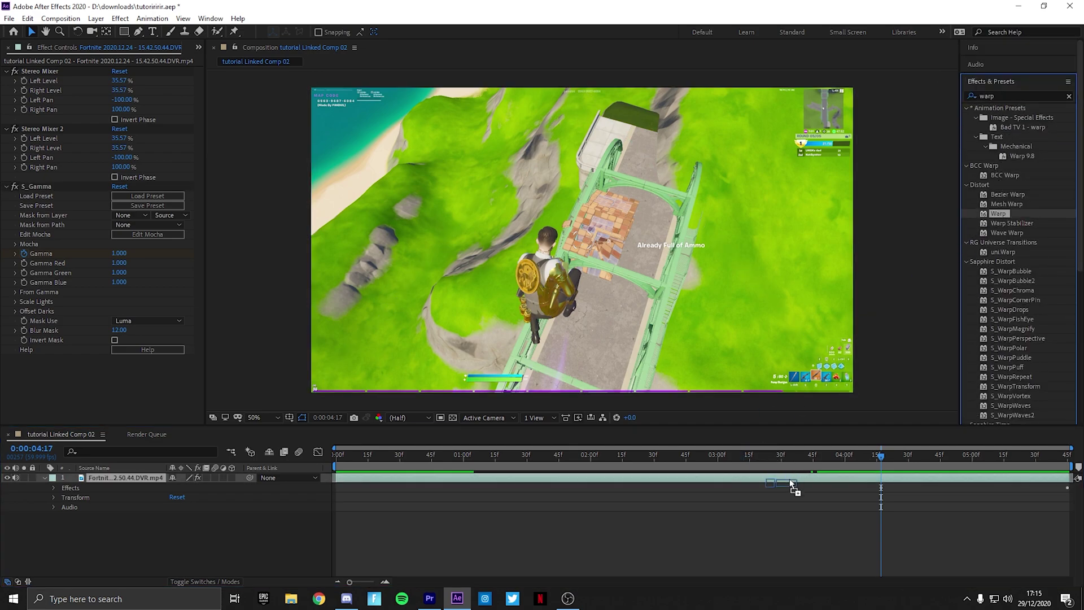
left_click(161, 368)
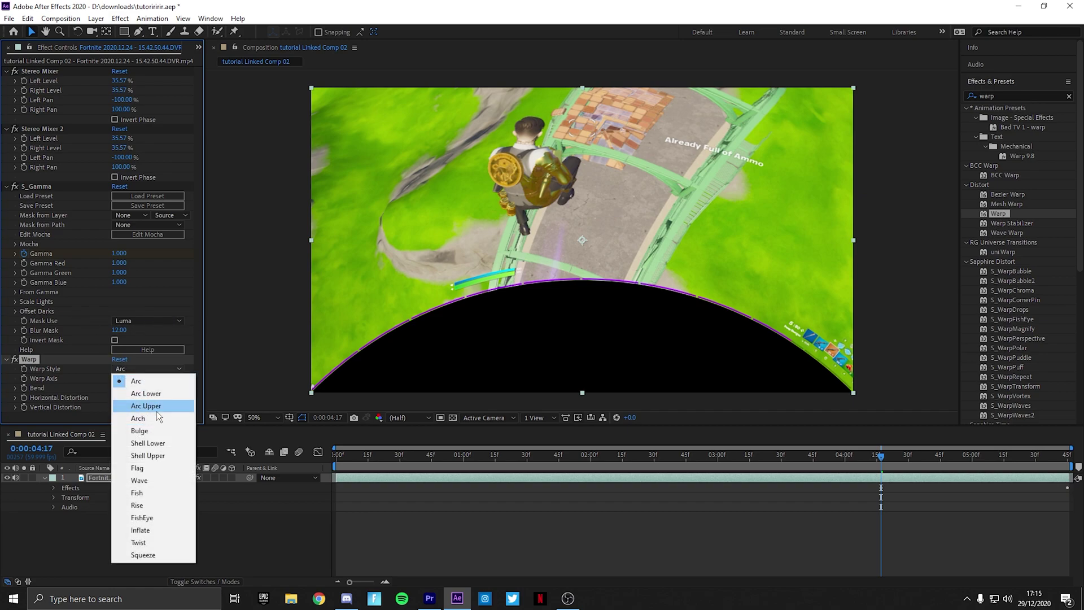
left_click(160, 505)
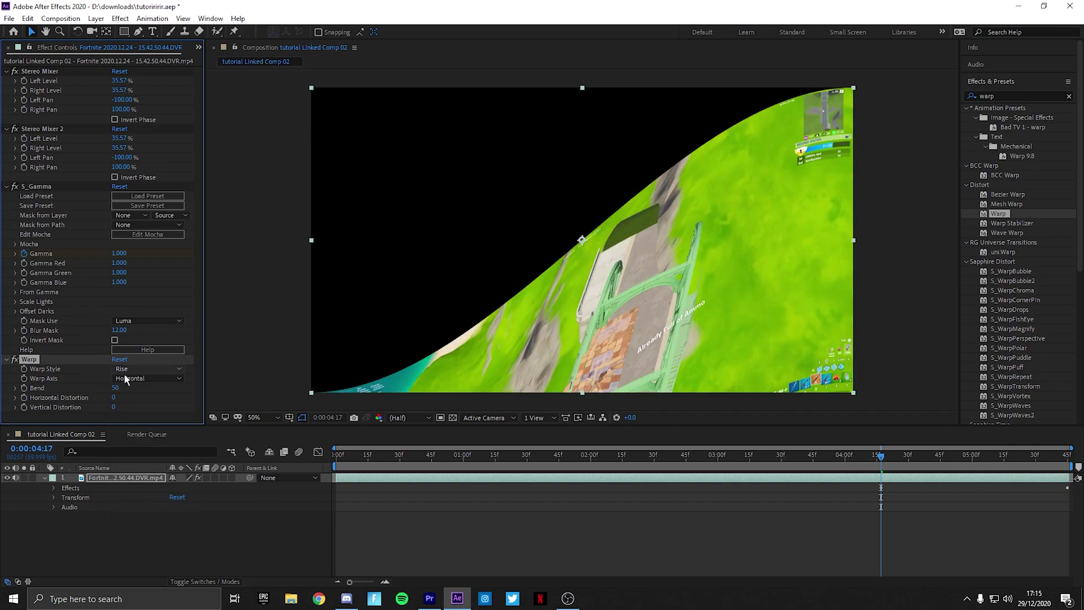
left_click(117, 389)
type("-")
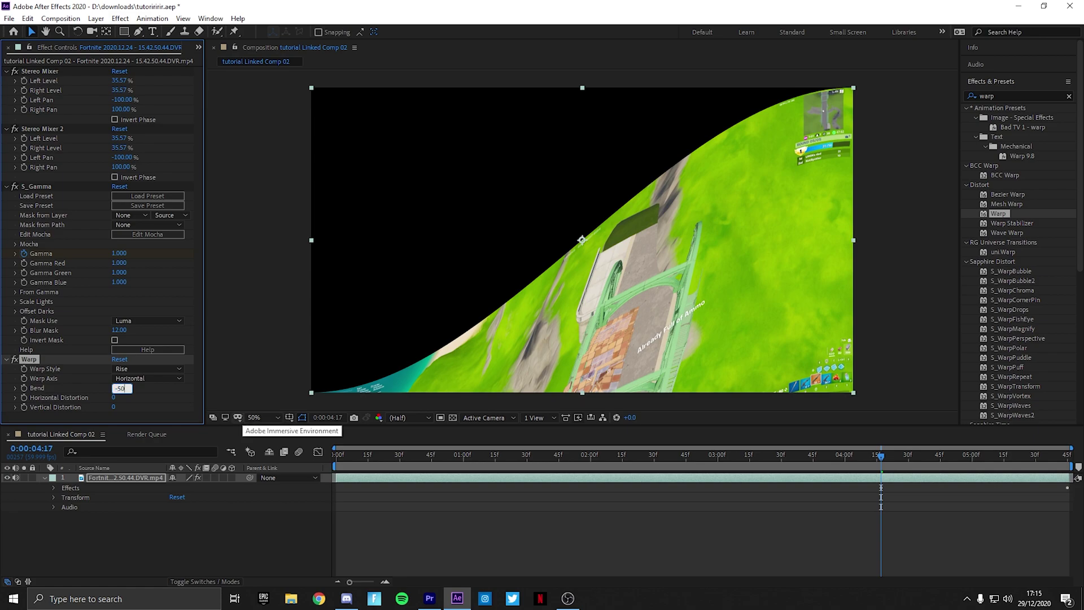
type("50")
key("Return")
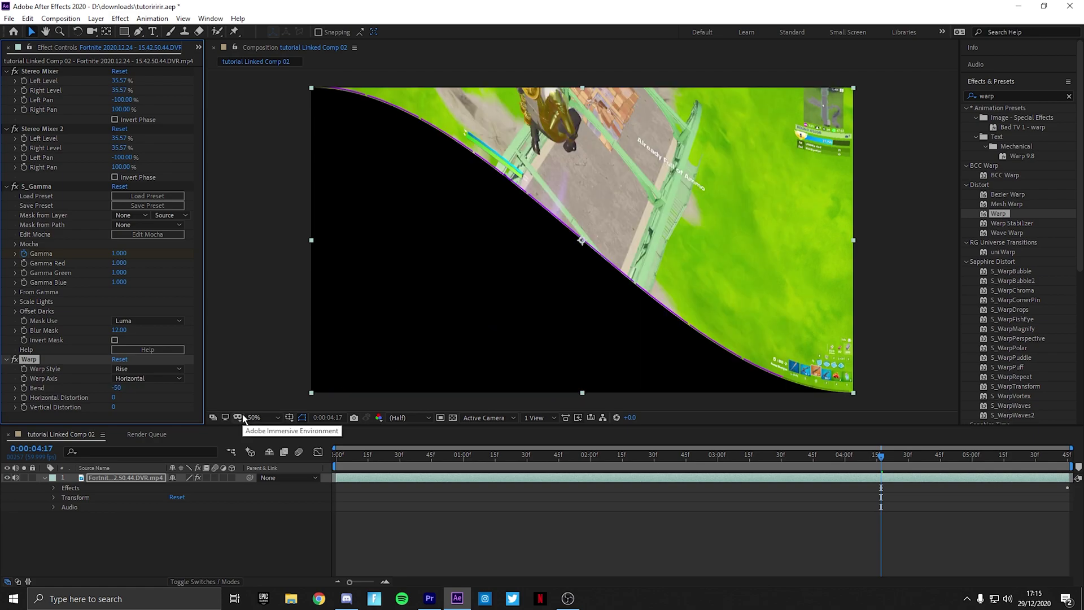
Switch the Warp Style to FishEye and set Bend to 0 at 0:00:04:17
left_click(133, 371)
left_click(136, 529)
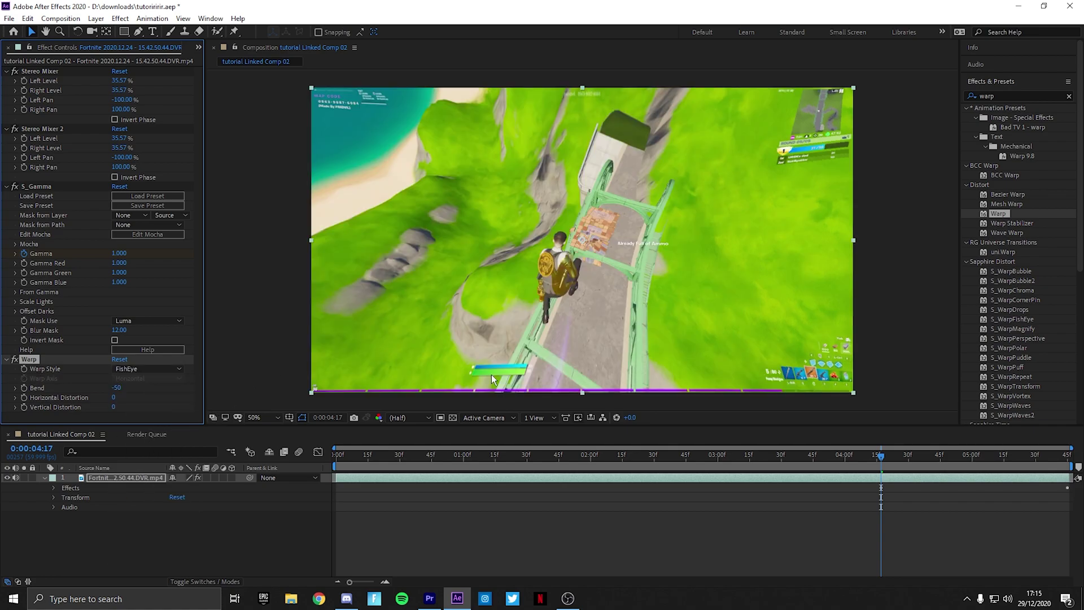
left_click(117, 388)
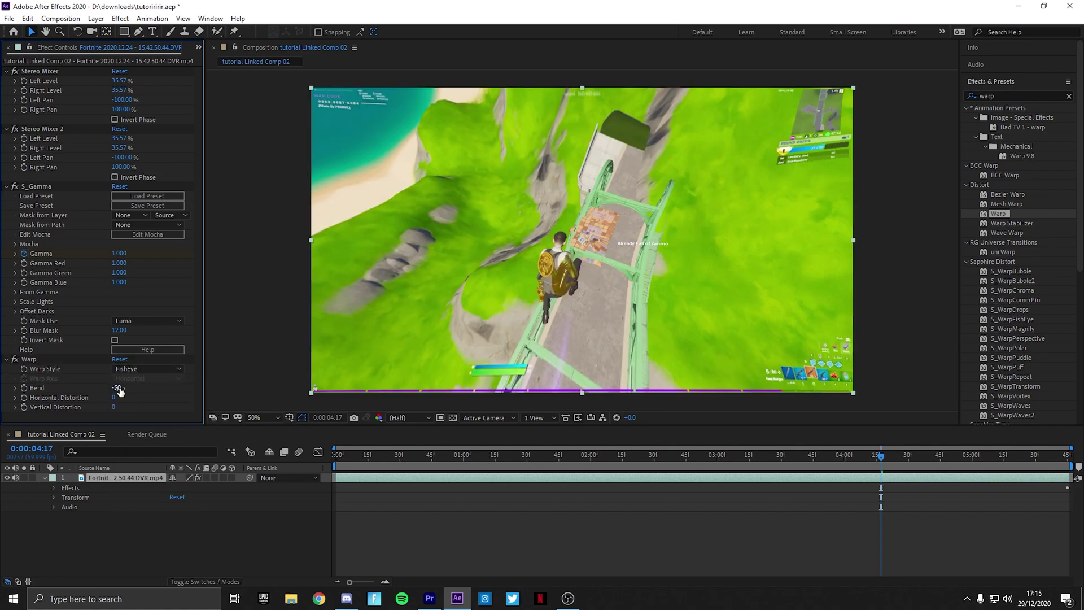
type("0")
key("Return")
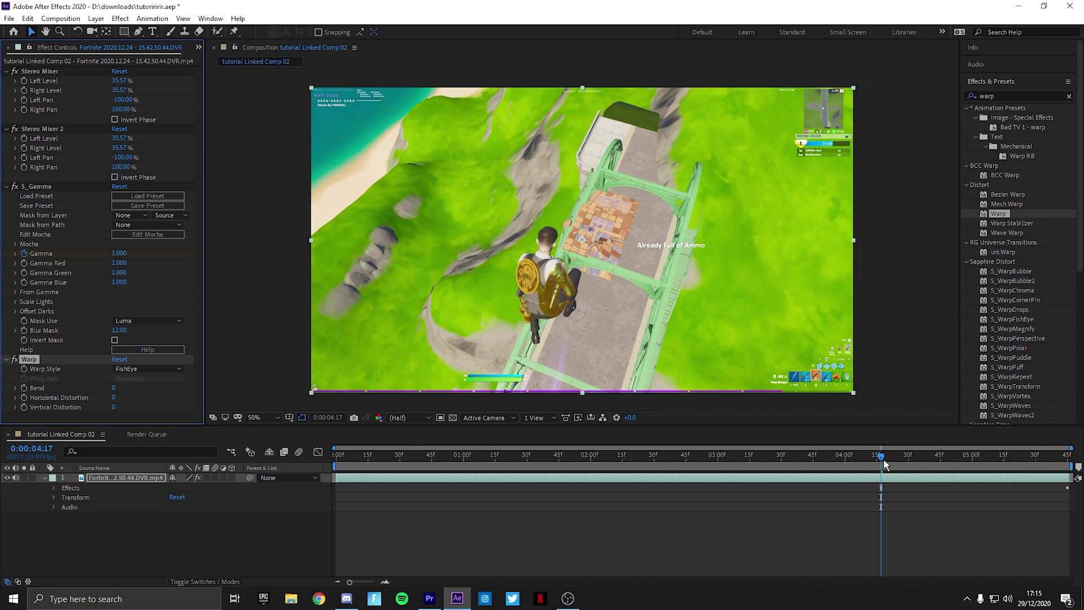
Keyframe Bend at -50 at 0:00:05:45, then preview the comp
left_click_drag(883, 463, 1067, 455)
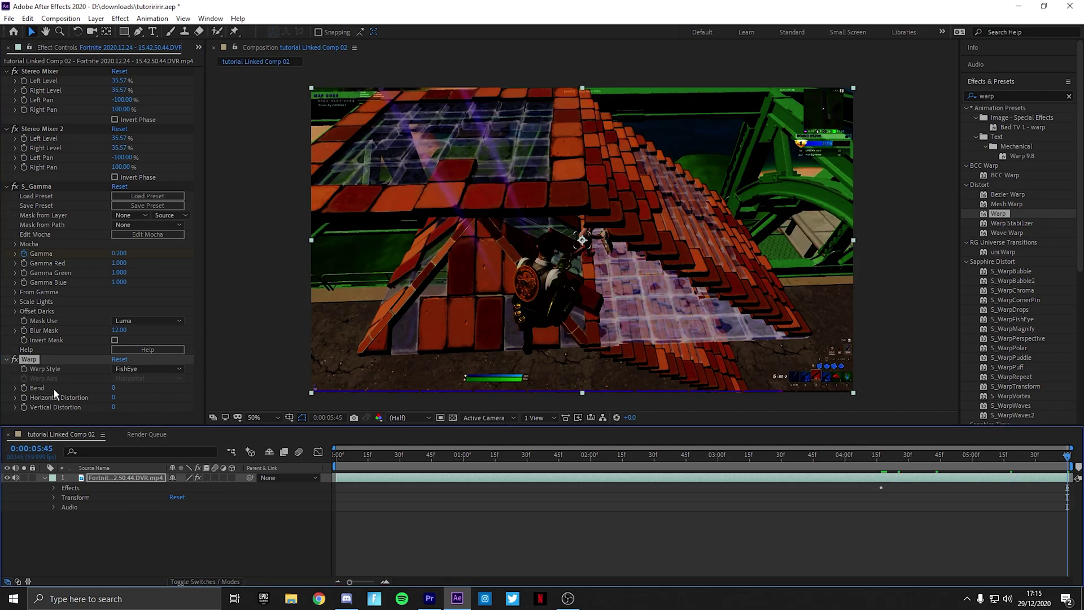
left_click_drag(1061, 469, 882, 467)
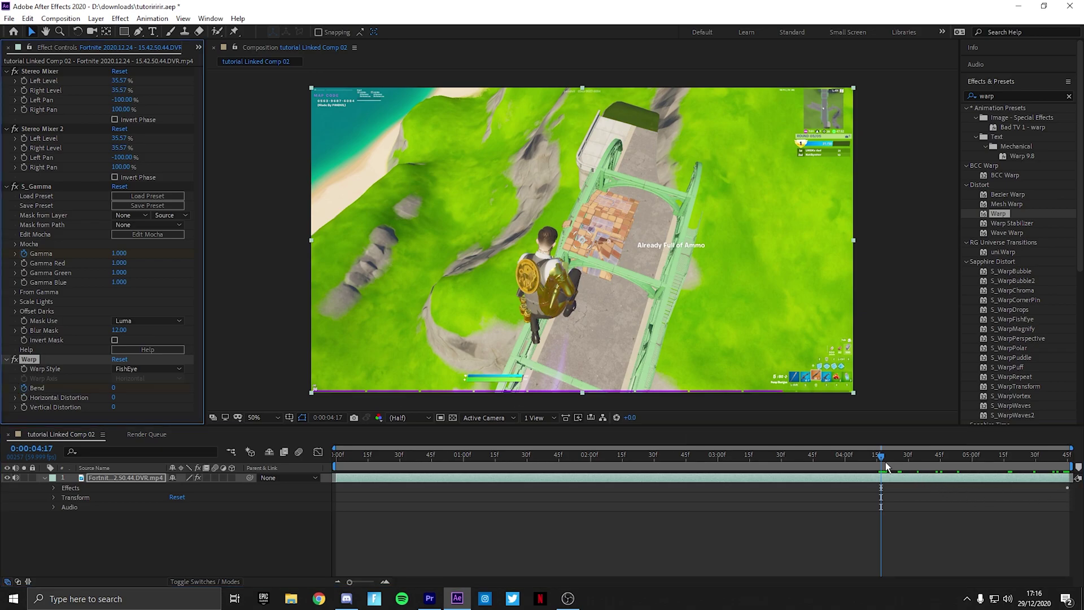
left_click_drag(884, 468, 1067, 463)
left_click(113, 387)
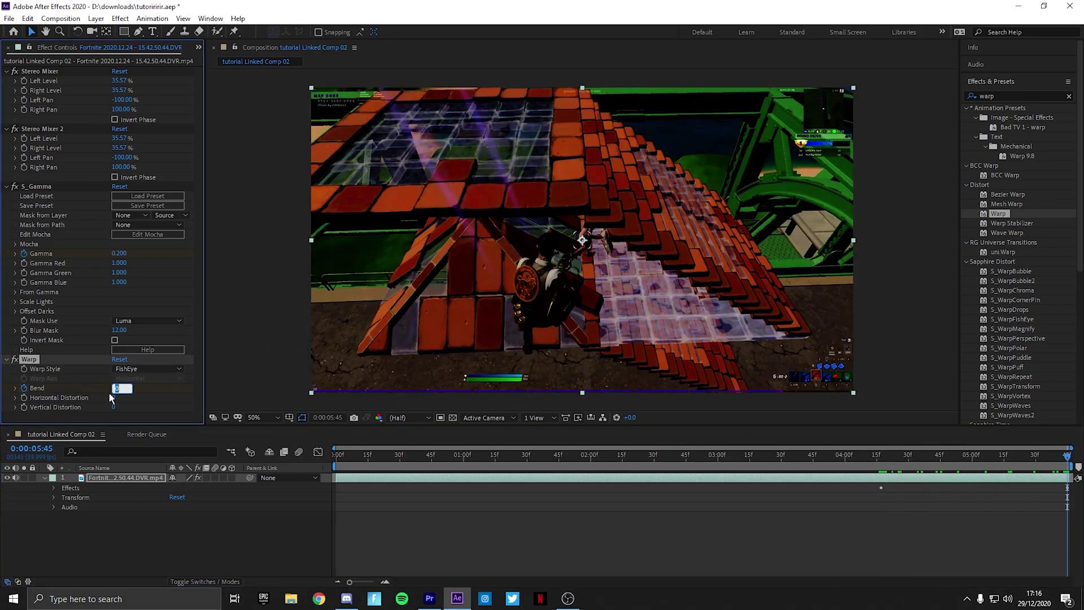
type("-50")
key("Return")
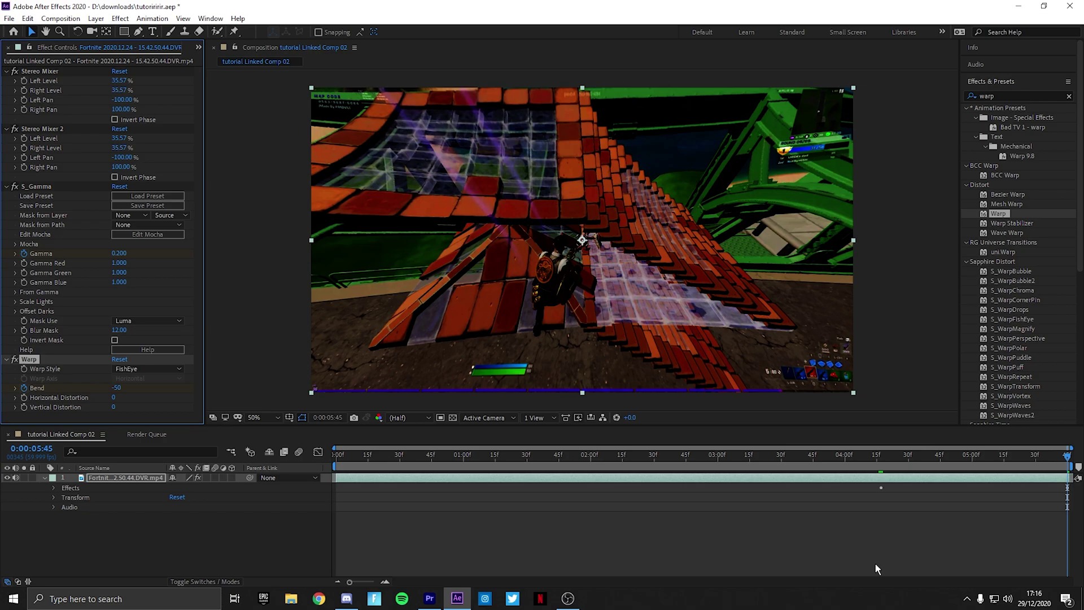
key("space")
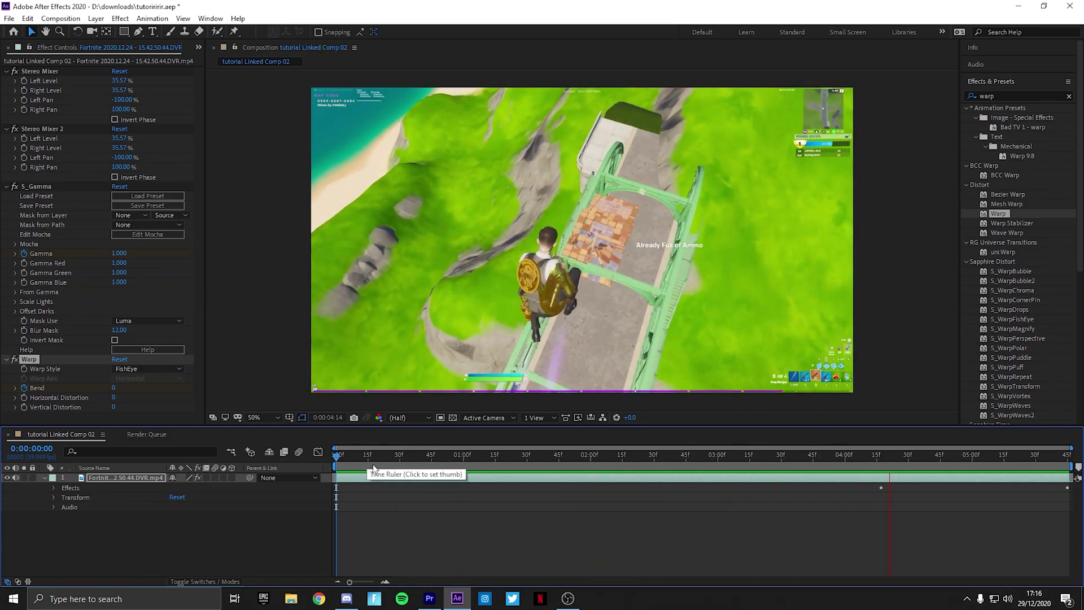
Check the comp's opening frames, then review the linked comp in the Premiere Pro sequence
mouse_move(372, 464)
left_mouse_down()
mouse_move(425, 466)
mouse_move(350, 458)
mouse_move(370, 460)
left_mouse_up()
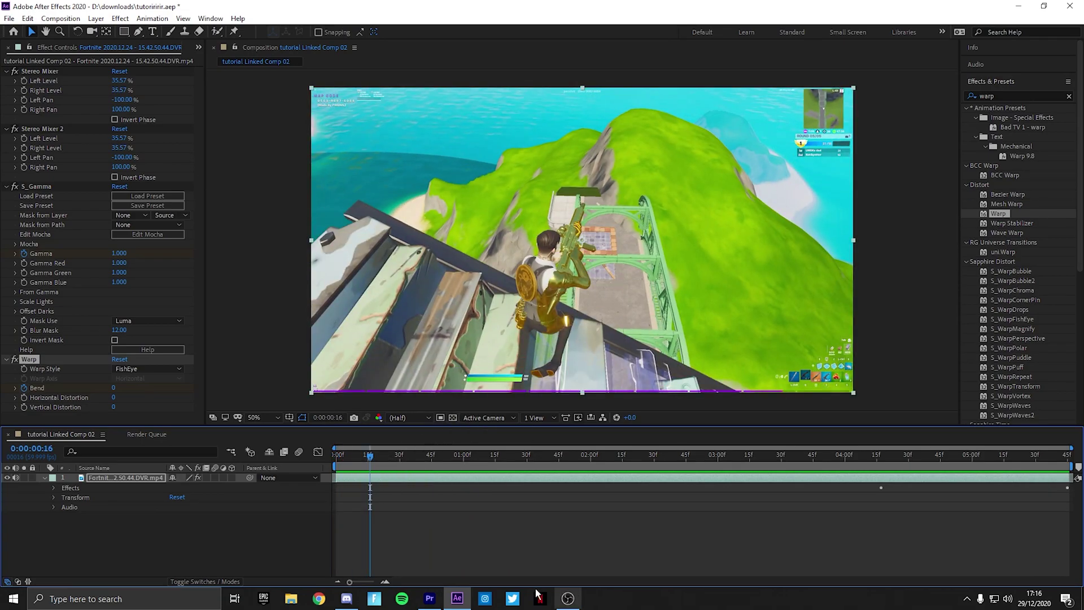
left_click(430, 599)
left_click_drag(341, 387, 173, 346)
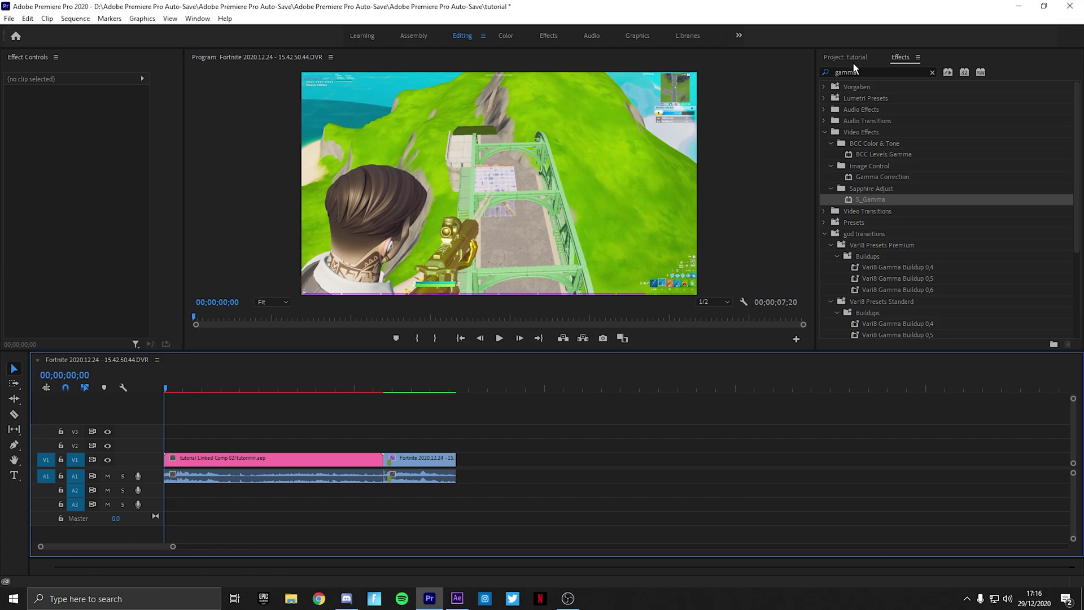
Clear the Effects panel search and bring the Project: tutorial bin into view
left_click(932, 72)
left_click(847, 56)
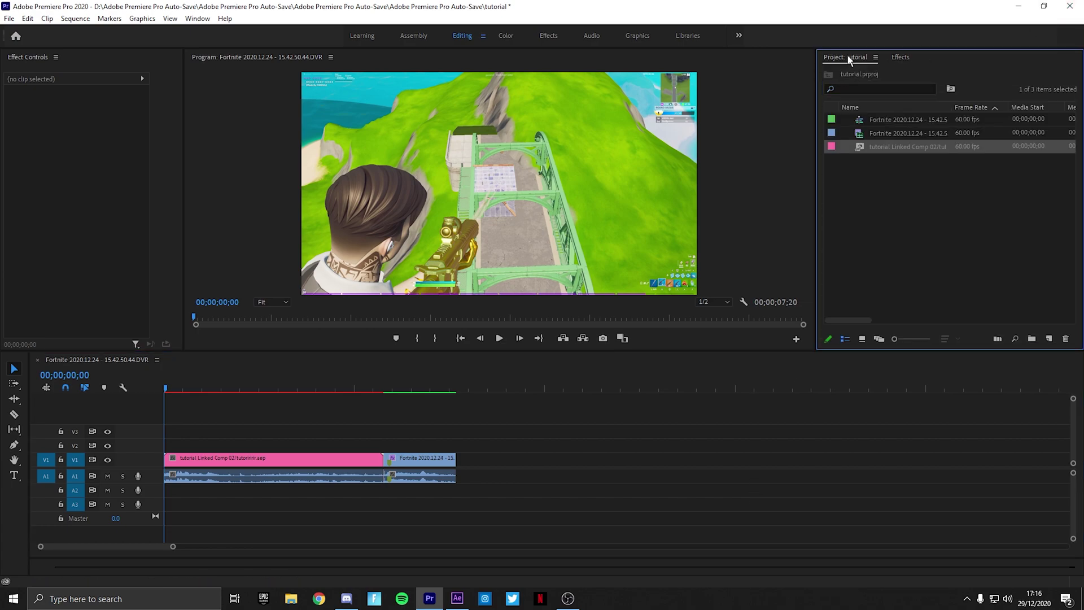
left_click(900, 57)
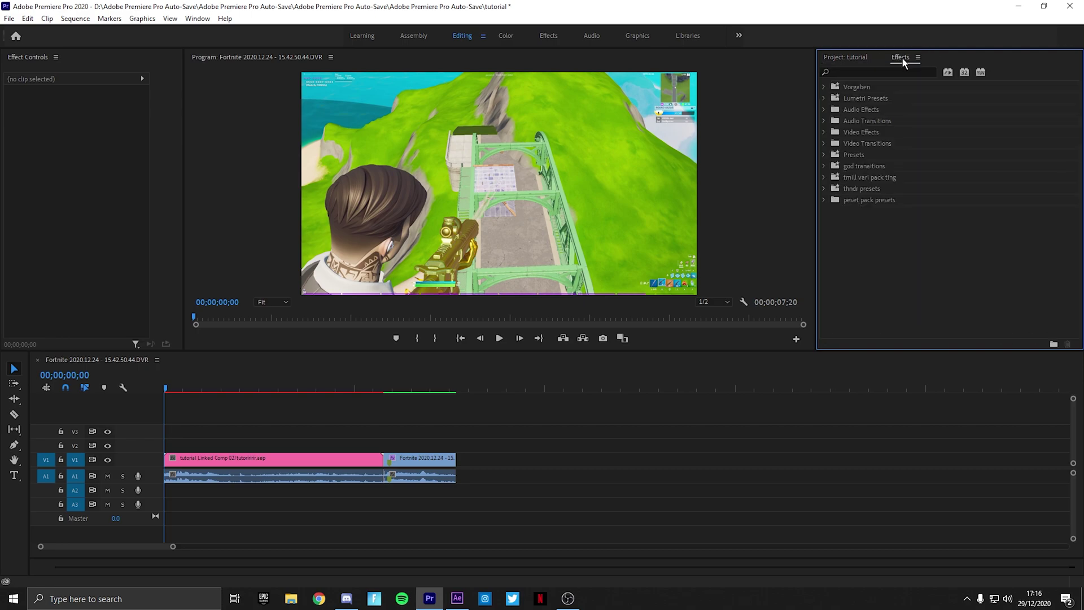
left_click(889, 70)
left_click(864, 58)
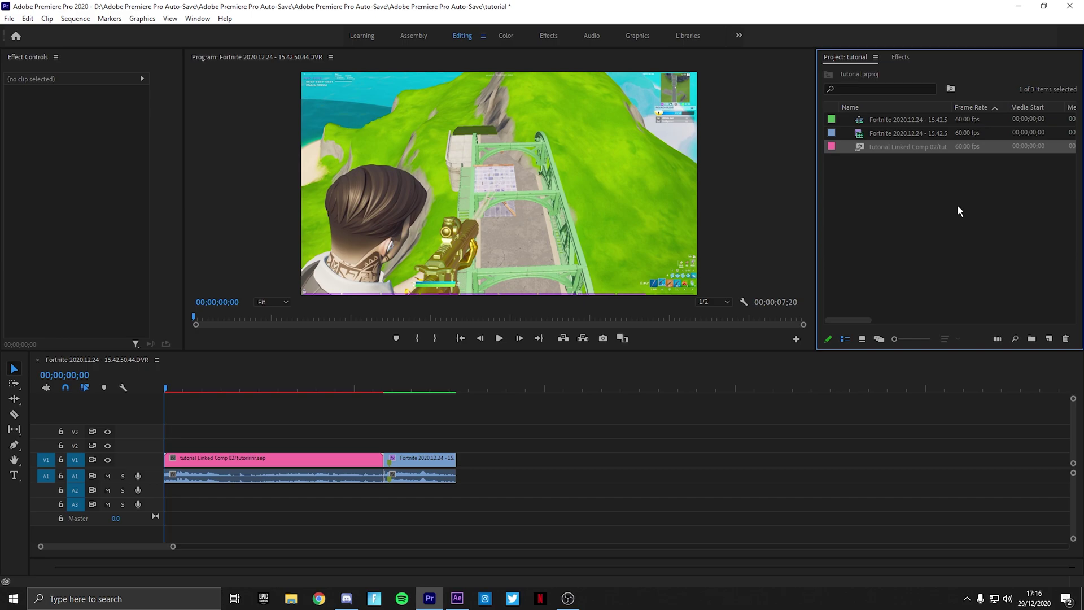
Check the linked tutorial Linked Comp 02 clip in the timeline, then play the sequence partway
left_click(555, 449)
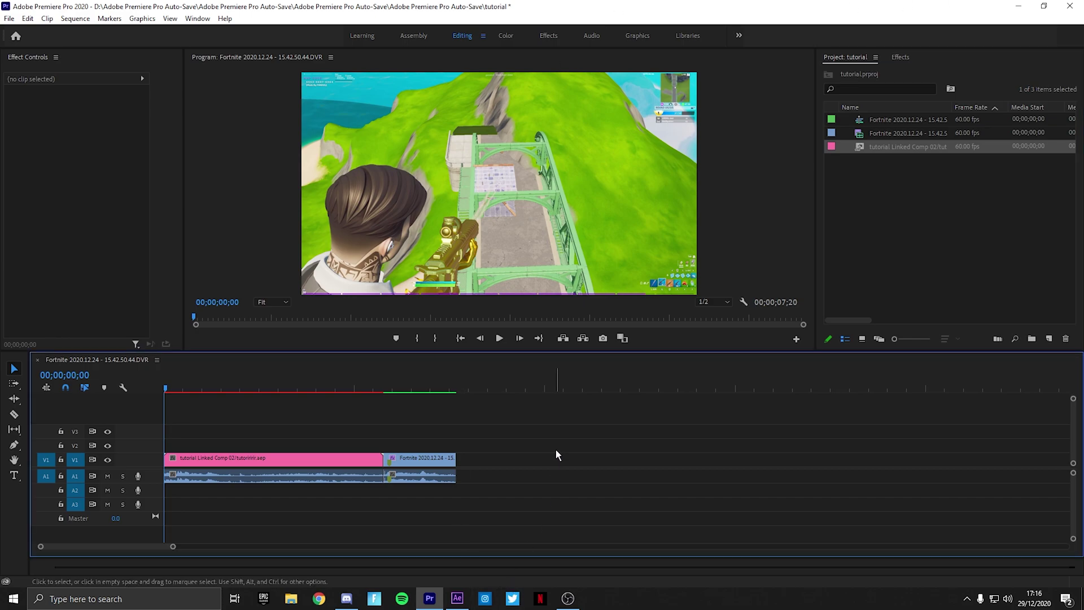
left_click(194, 457)
left_click(484, 429)
key("space")
key("space")
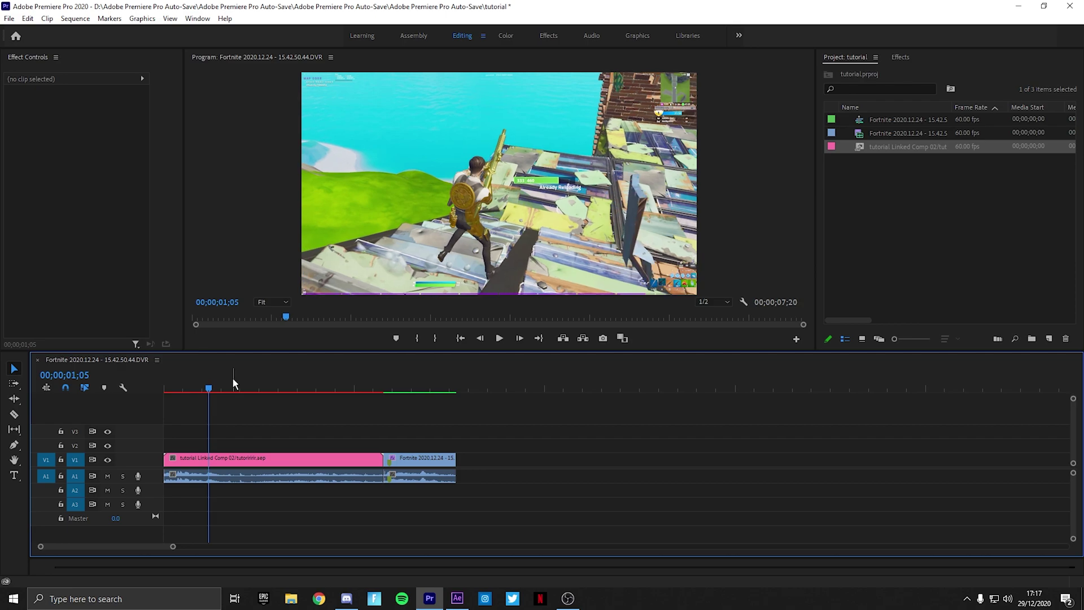